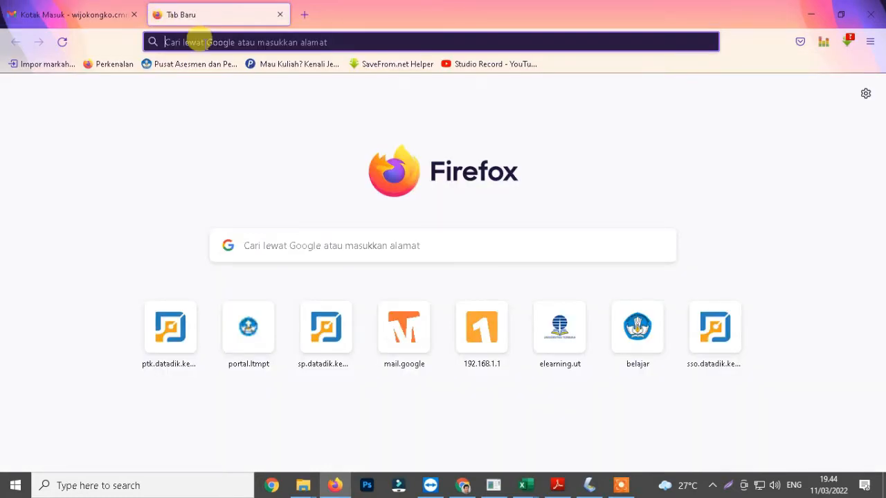
Step: Open the siswa.span-ptkin.ac.id student site in a new tab
type("sis")
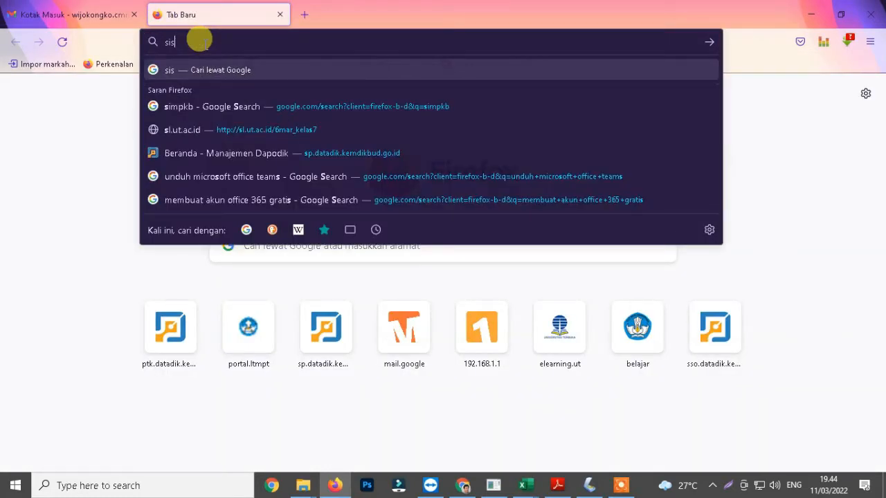
type("wa.span-ptkin.ac.id")
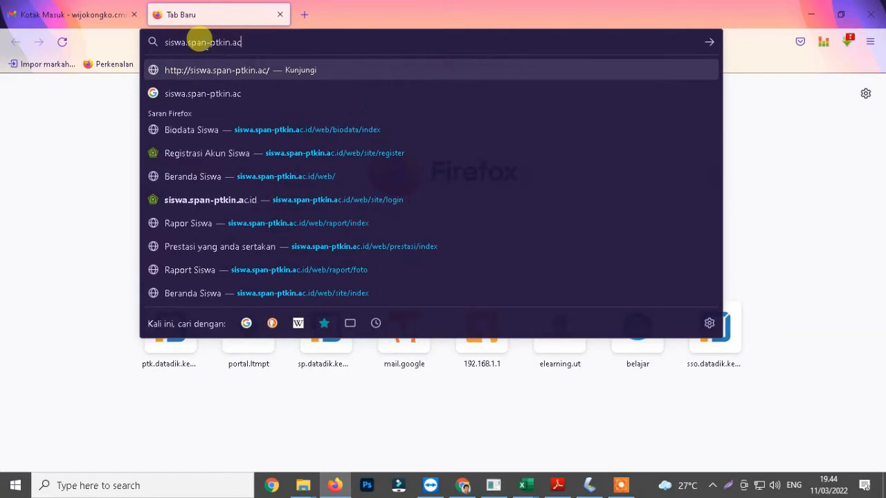
key("Return")
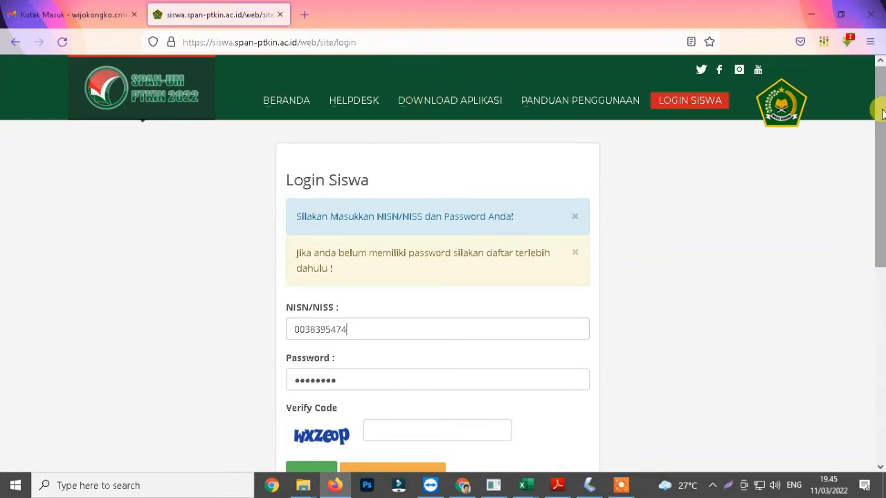
Step: Open the student account registration form and enter the student's NISN, the school NPSN and the student's e-mail address
scroll(866, 134, "down", 3)
left_click(398, 310)
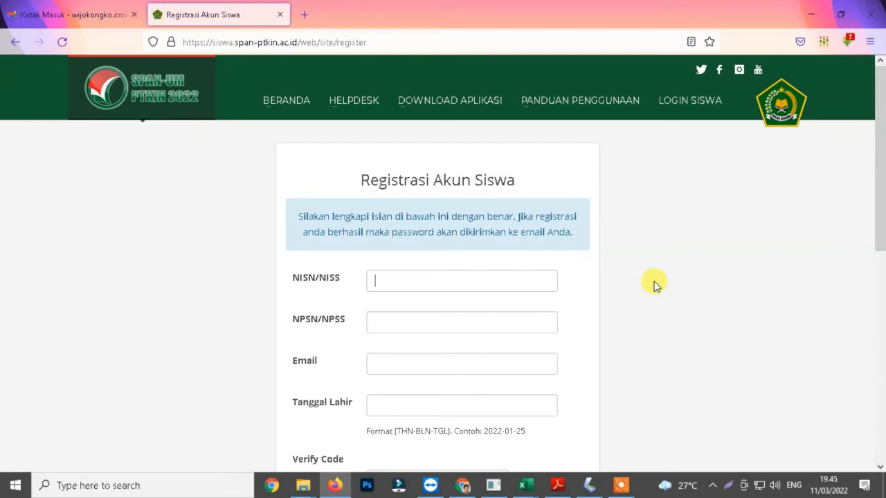
key("Tab")
type("20325304")
key("Tab")
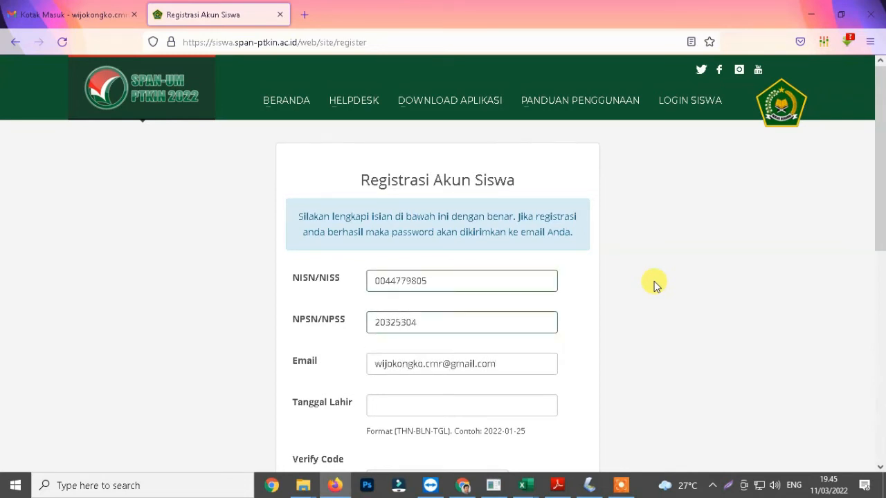
Step: Enter the student's date of birth and the verification code, and submit the registration
left_click(464, 405)
scroll(554, 443, "down", 3)
left_click(388, 348)
type("wxzeop")
left_click(313, 405)
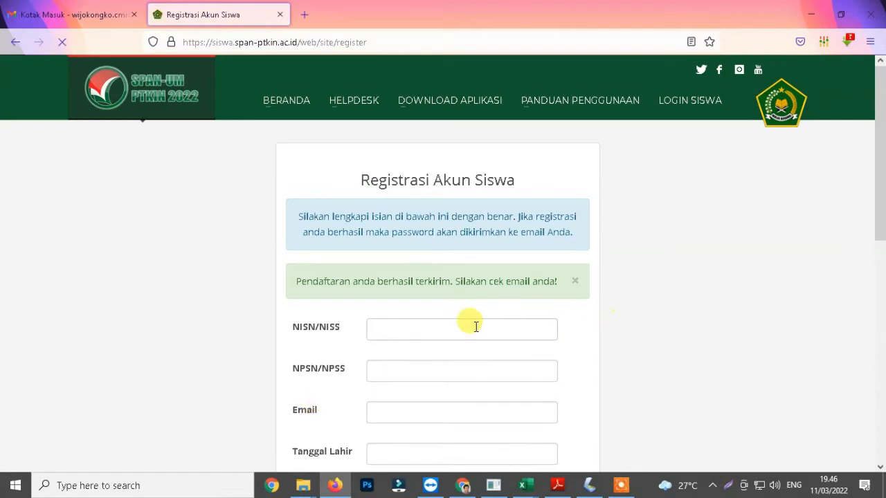
Step: Open the SPAN-PTKIN registration e-mail in the Gmail Promotions folder and follow its link to the student login page
left_click_drag(290, 280, 570, 291)
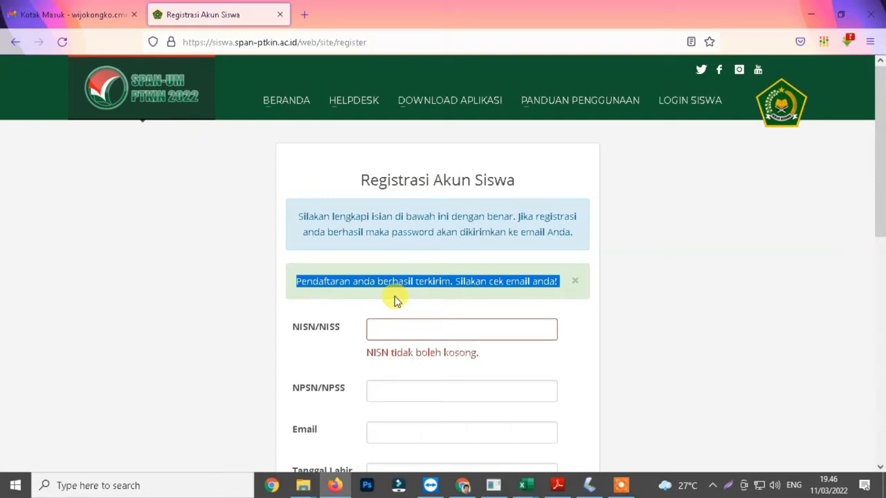
left_click(93, 15)
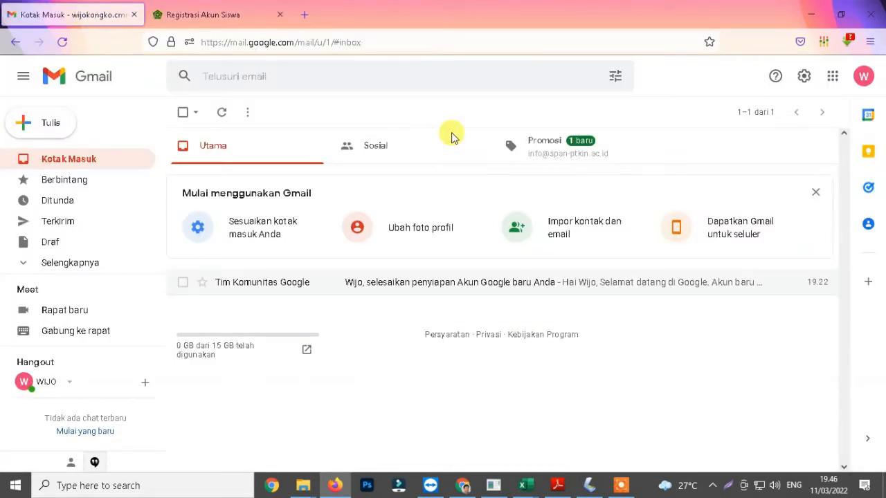
left_click(545, 152)
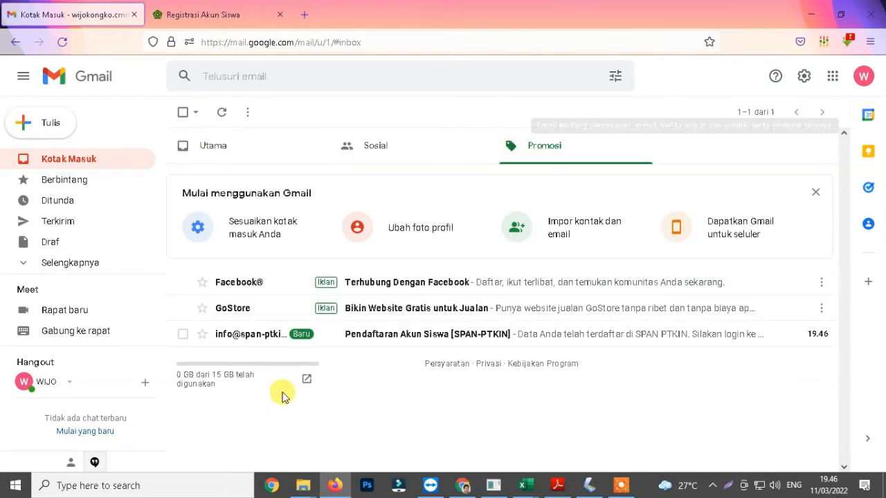
left_click(350, 337)
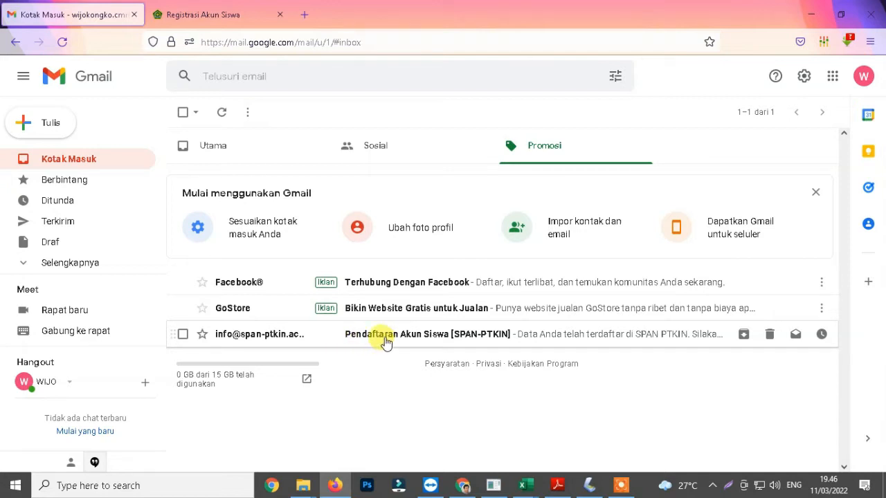
left_click(279, 339)
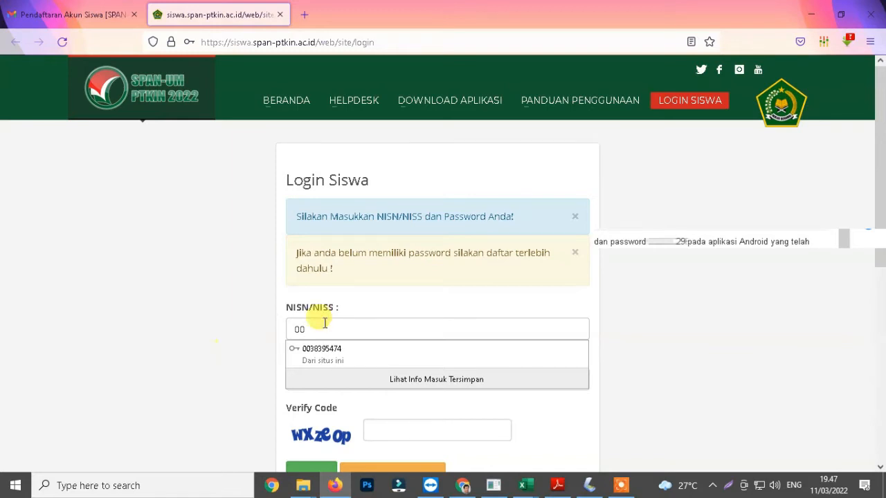
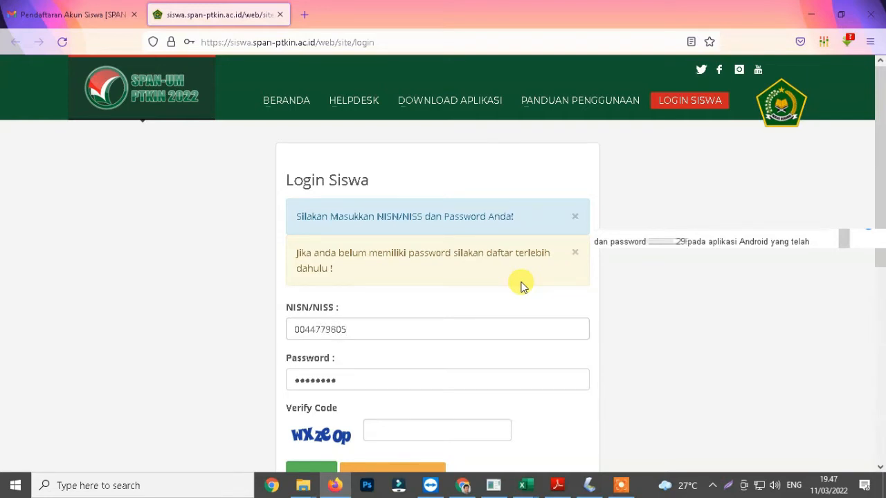
Step: Log in with the student's NISN, the account password and the verification code
key("Tab")
left_click(528, 283)
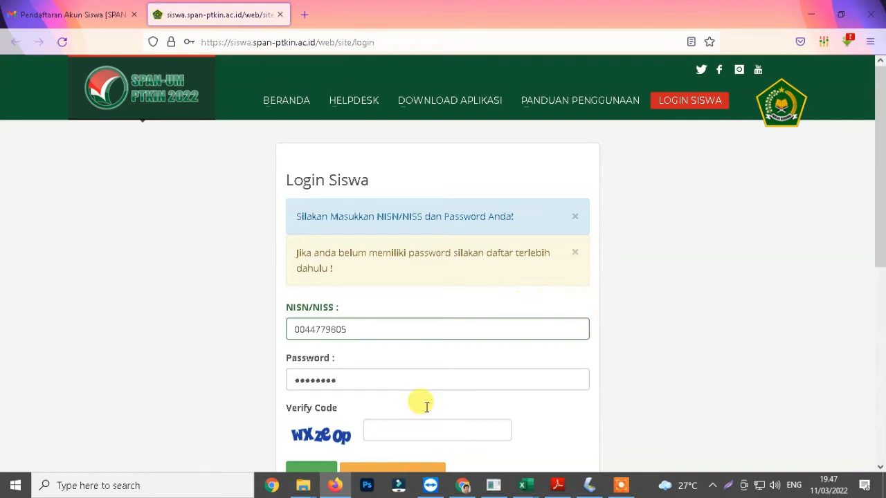
left_click(390, 429)
type("wxzeop")
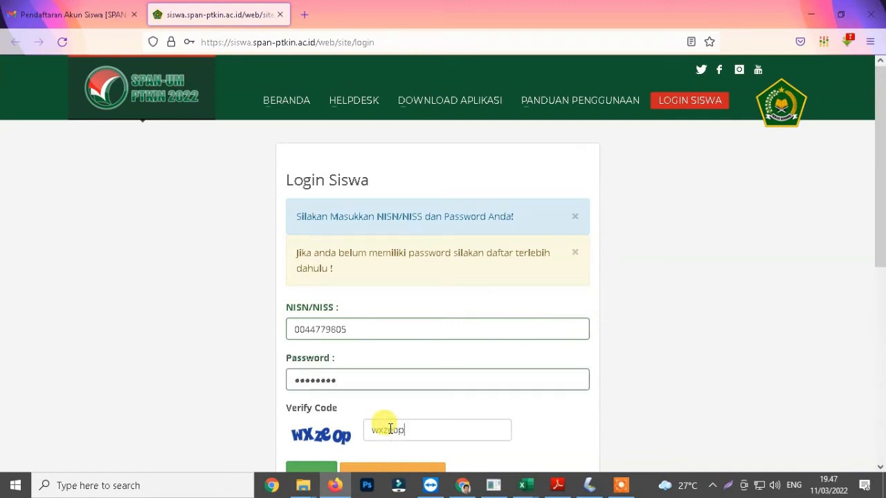
scroll(388, 427, "down", 1)
left_click(311, 411)
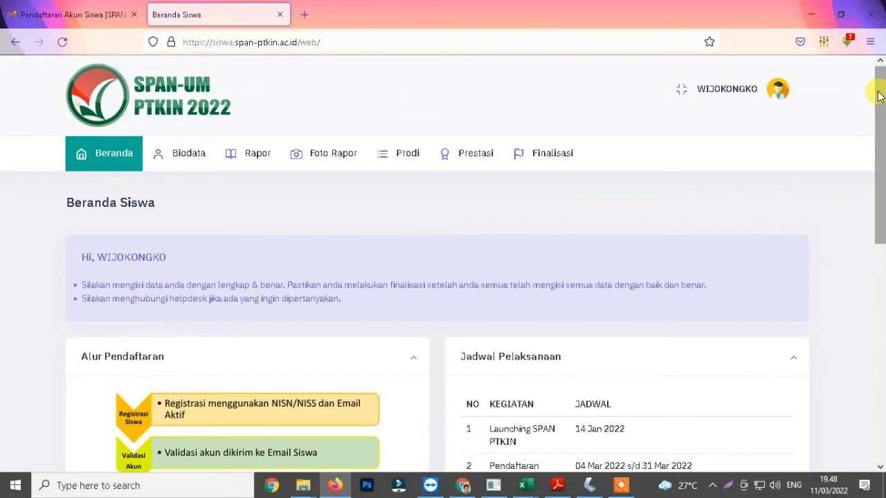
Step: Open the Biodata page from the student home page
scroll(879, 96, "down", 6)
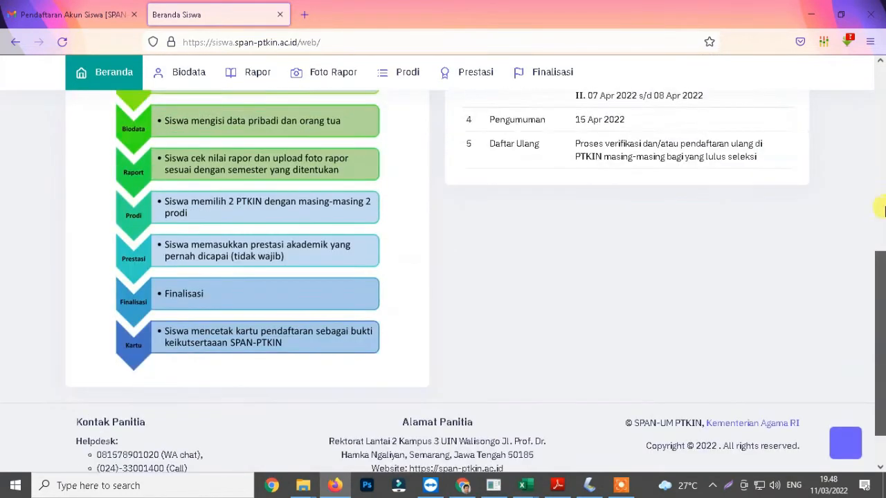
scroll(881, 207, "up", 10)
left_click(190, 161)
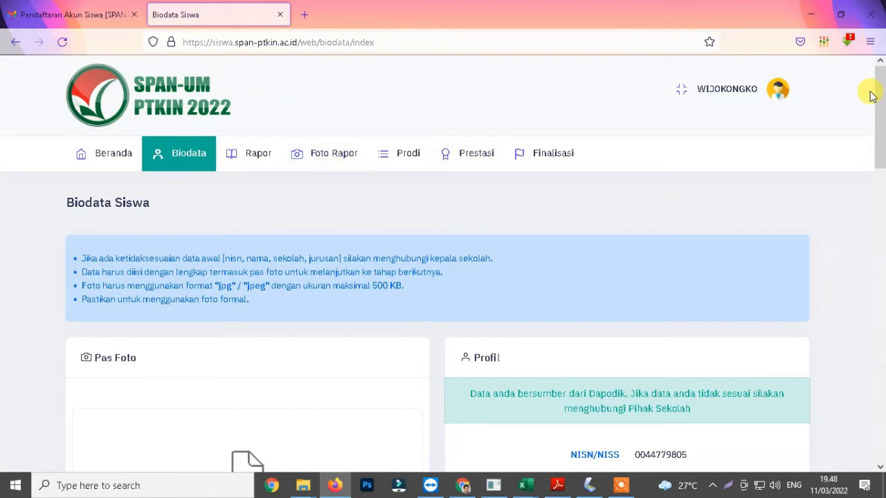
Step: Upload the student's passport photo from File Explorer and save it
left_click_drag(880, 90, 883, 147)
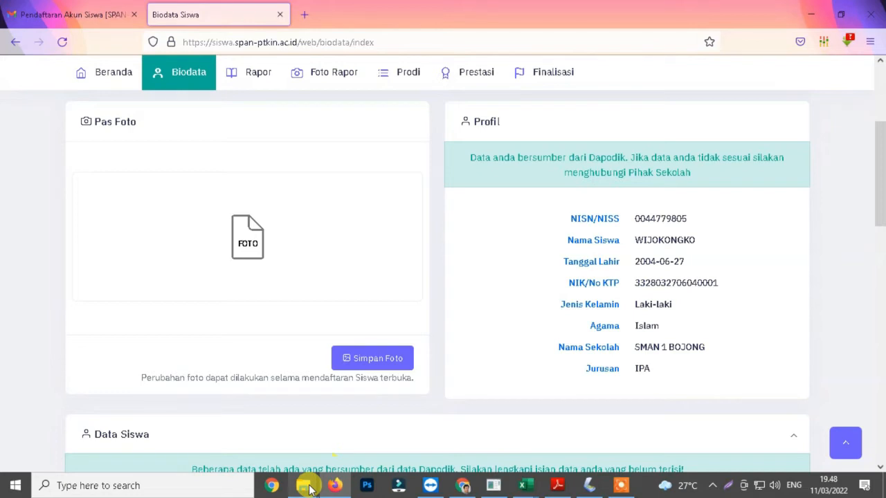
mouse_move(309, 490)
left_click(349, 423)
left_click_drag(270, 221, 360, 348)
left_click(359, 348)
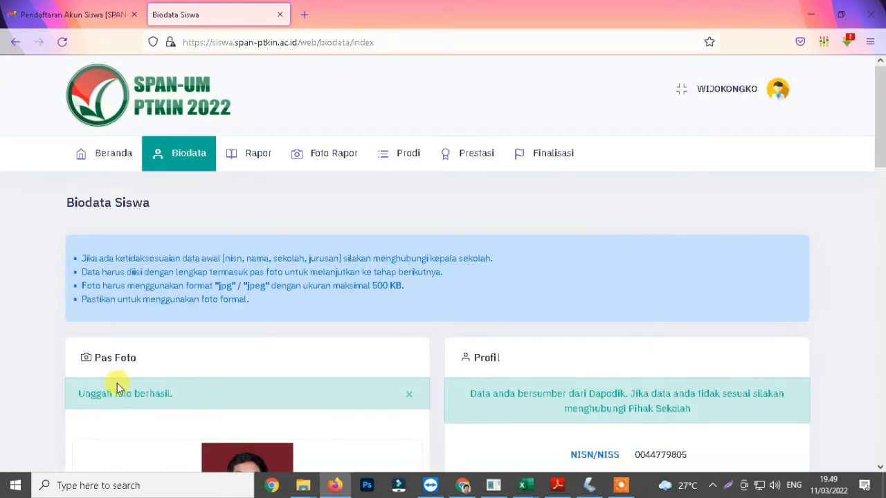
left_click_drag(78, 393, 174, 392)
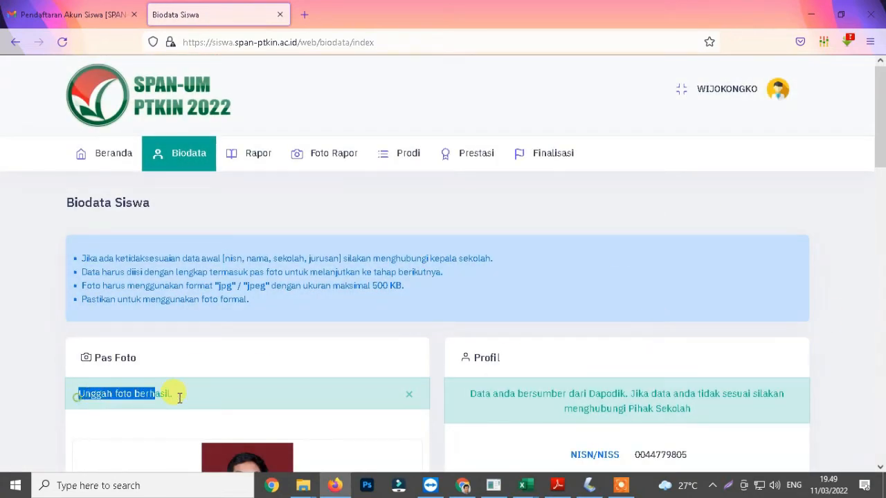
Step: Set the place of birth to Kab. Tegal, Prov. Jawa Tengah and replace the student's home address
left_click_drag(880, 123, 883, 182)
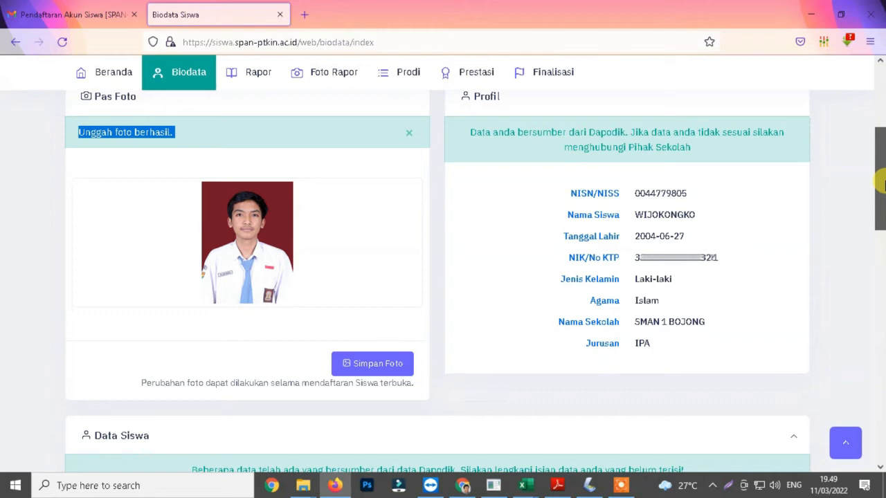
left_click_drag(883, 183, 883, 270)
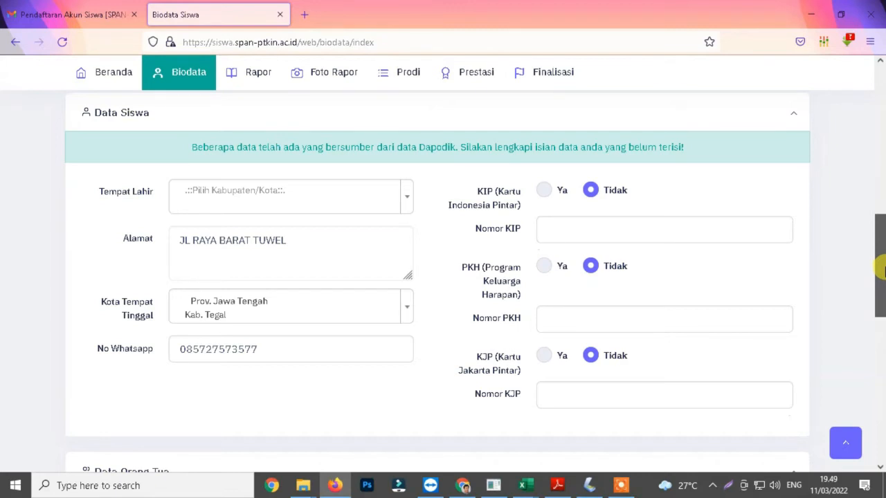
left_click(408, 199)
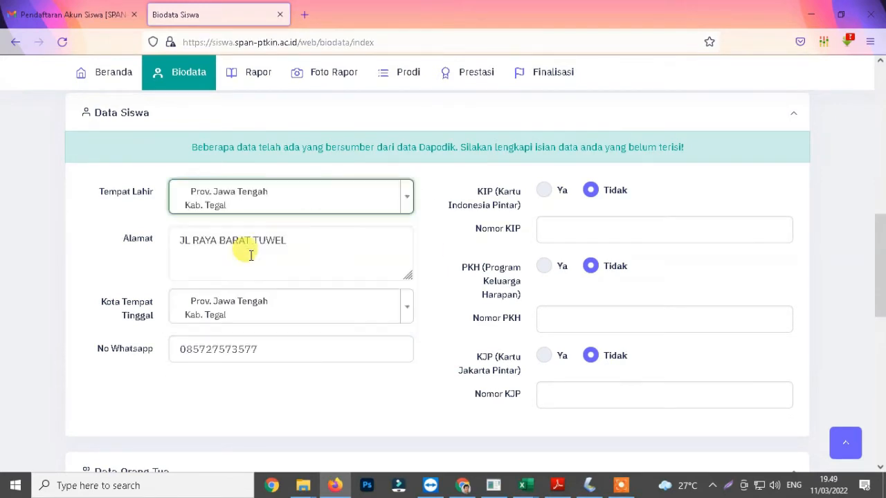
left_click_drag(289, 241, 138, 241)
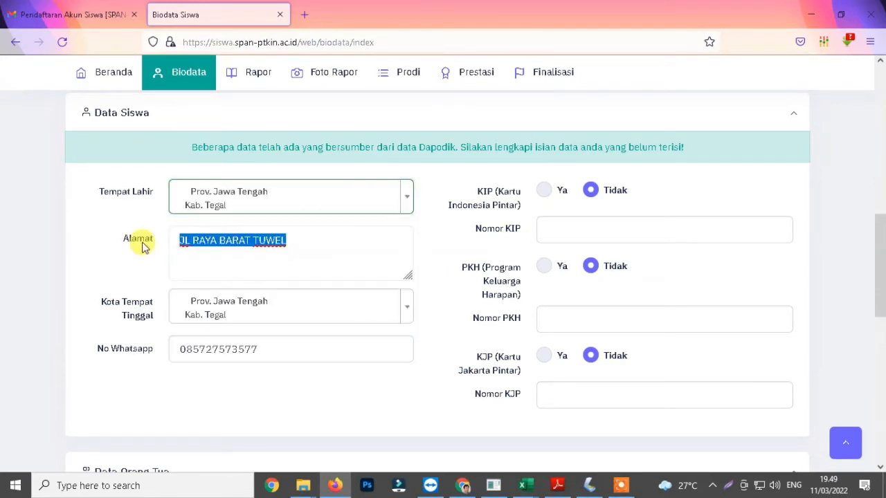
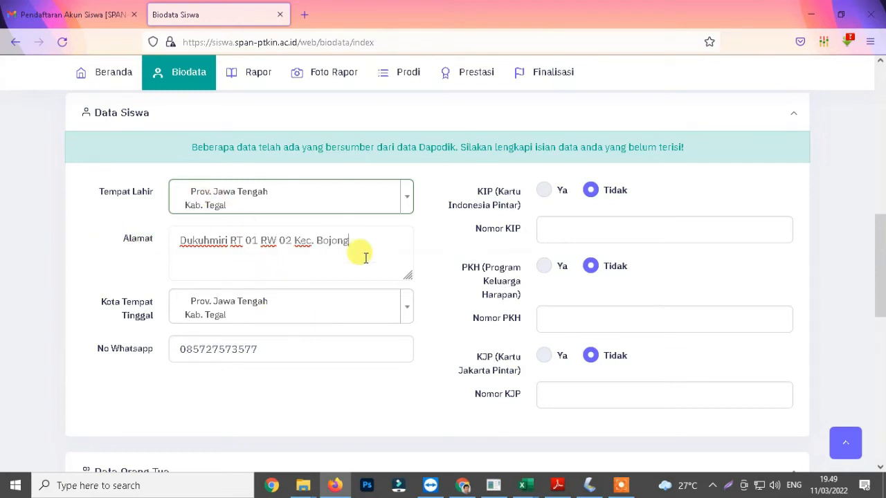
left_click(277, 347)
scroll(310, 168, "down", 5)
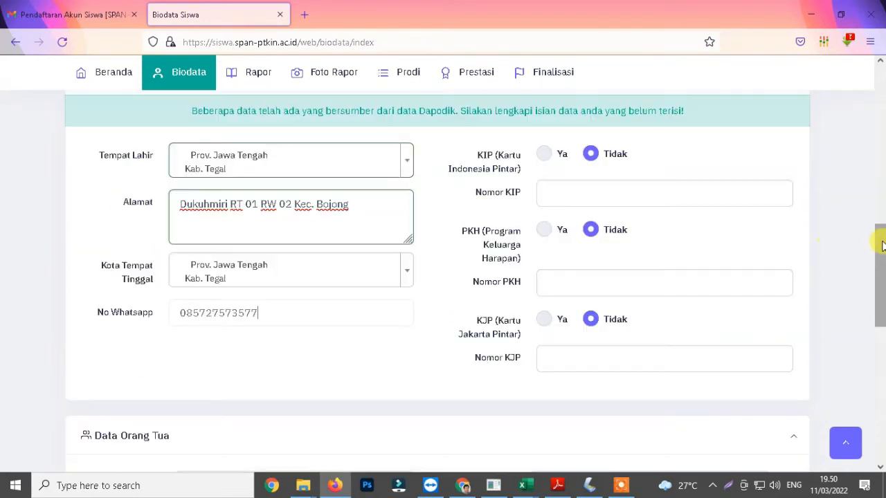
Step: Enter the father's full name and set his education to SMA / sederajat
left_click(310, 168)
left_click(358, 215)
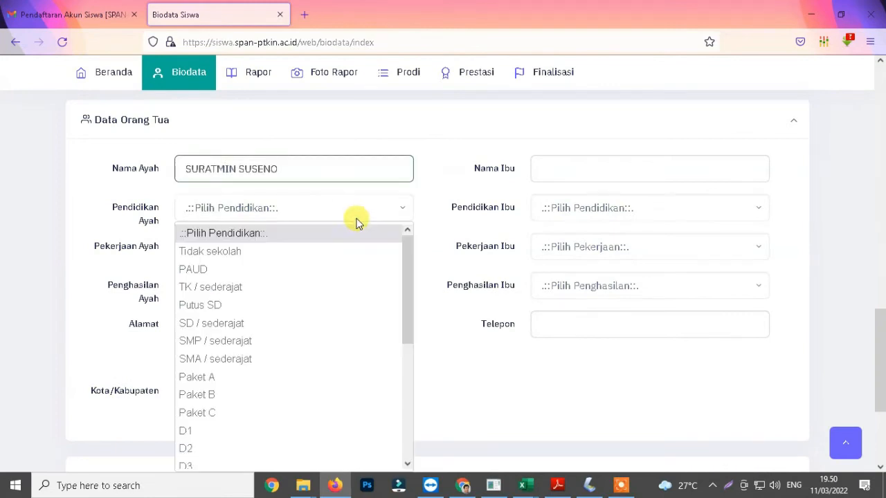
left_click(271, 362)
Step: Set the father's occupation to Karyawan Swasta and his income to Rp. 2,000,000 - Rp. 4,999,999
left_click(271, 250)
left_click_drag(409, 298, 424, 324)
left_click(233, 338)
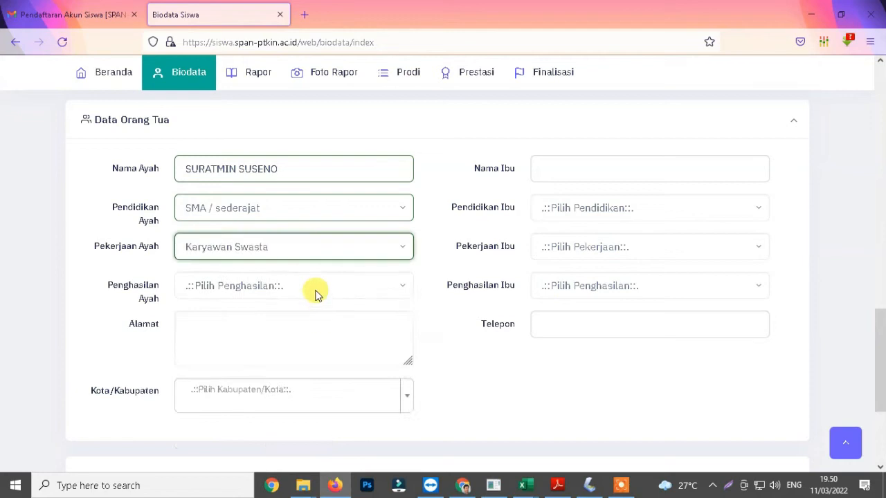
left_click(317, 291)
left_click(297, 382)
Step: Enter the parents' home address
left_click(268, 342)
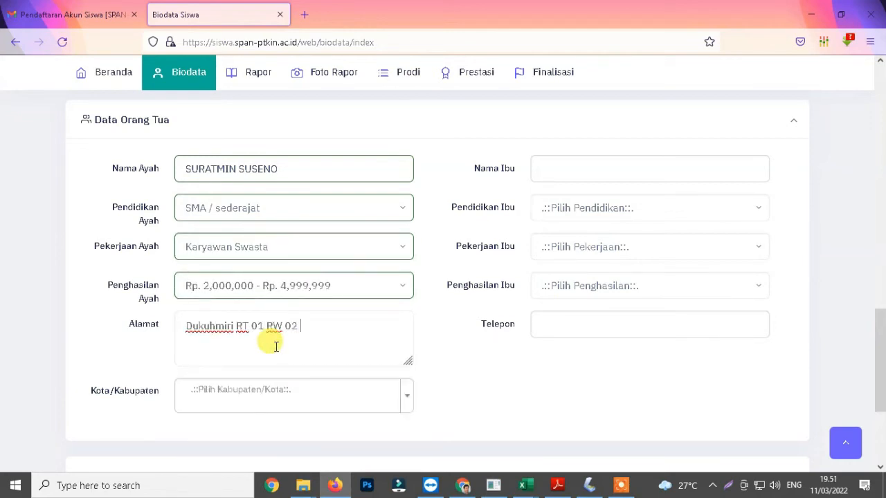
key("Home")
key("ctrl+shift+Right")
key("End")
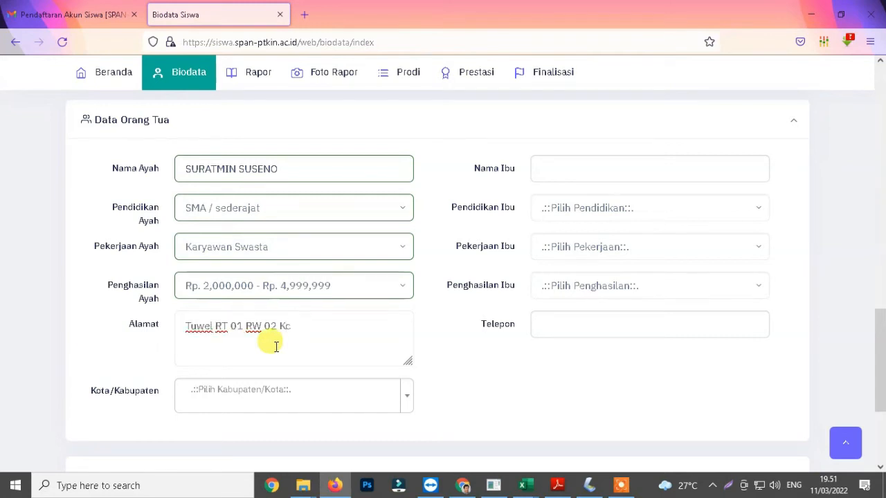
Step: Set the parents' city to Kab. Tegal
left_click(303, 403)
type("tegal")
left_click(261, 313)
Step: Enter the mother's full name and set her education to SMA / sederajat
scroll(443, 277, "down", 1)
left_click(586, 140)
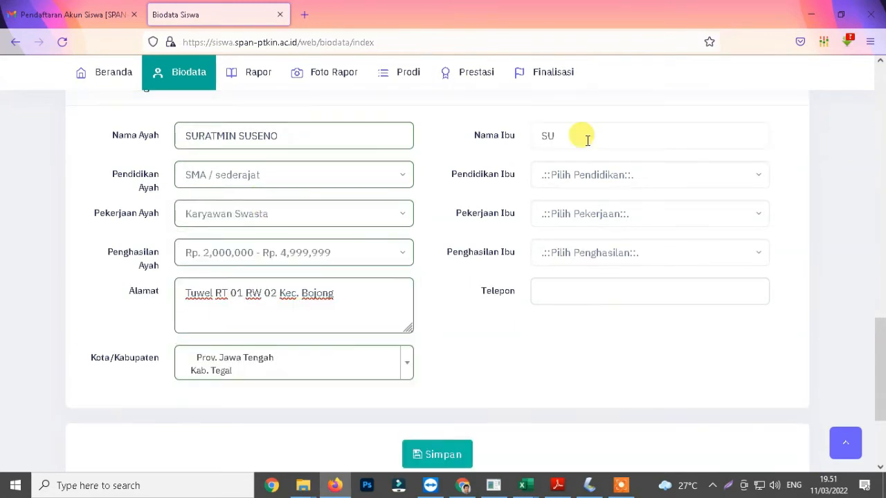
left_click(576, 177)
left_click(582, 324)
Step: Set the mother's occupation to Tidak bekerja and her income to Tidak Ada
left_click(604, 218)
scroll(762, 297, "down", 1)
scroll(600, 267, "up", 1)
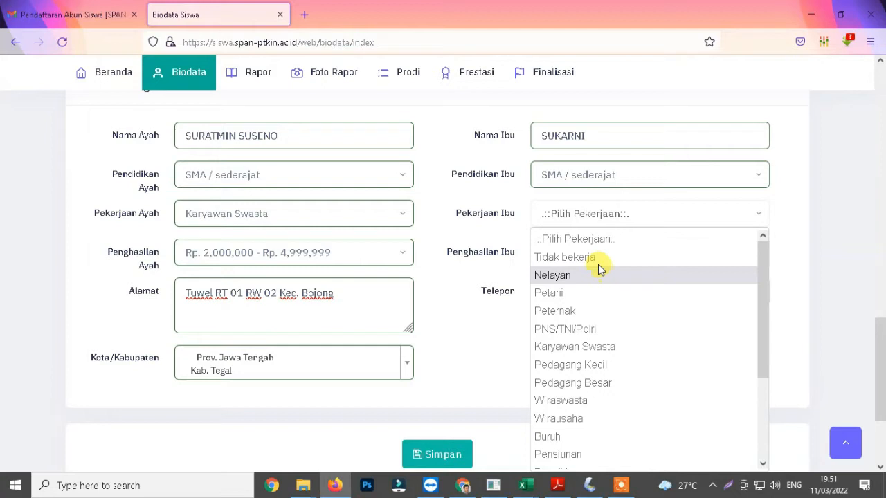
left_click(599, 258)
left_click(589, 253)
left_click(588, 402)
Step: Enter the parents' phone number and save the biodata
left_click(571, 294)
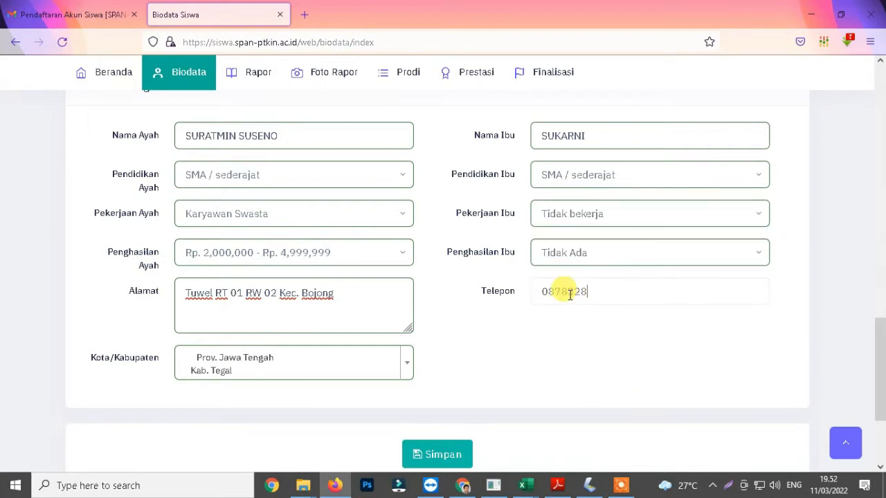
left_click(443, 455)
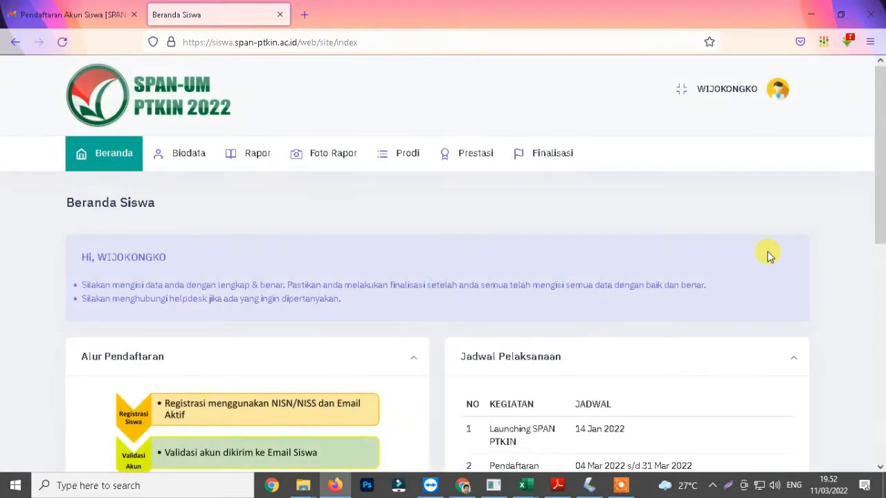
Step: Open the Rapor page
left_click(253, 158)
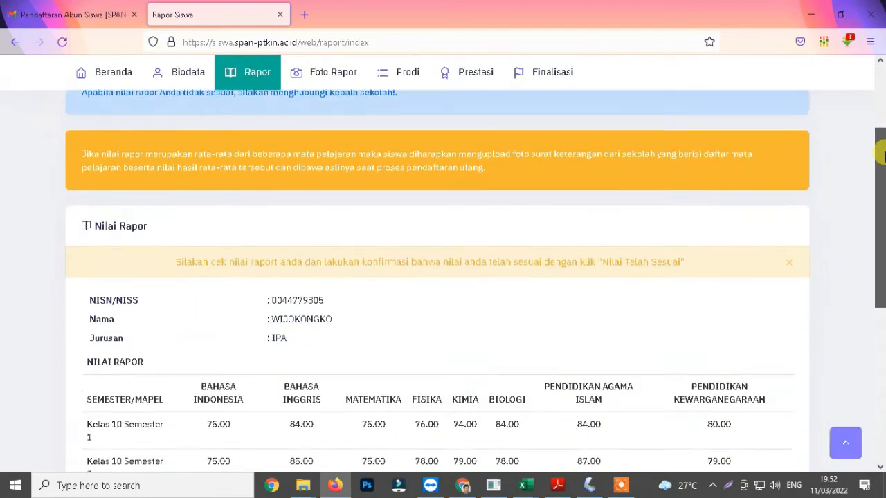
Step: Review the report-card grades table and confirm the grades as correct with Nilai Telah Sesuai
left_click_drag(883, 104, 883, 276)
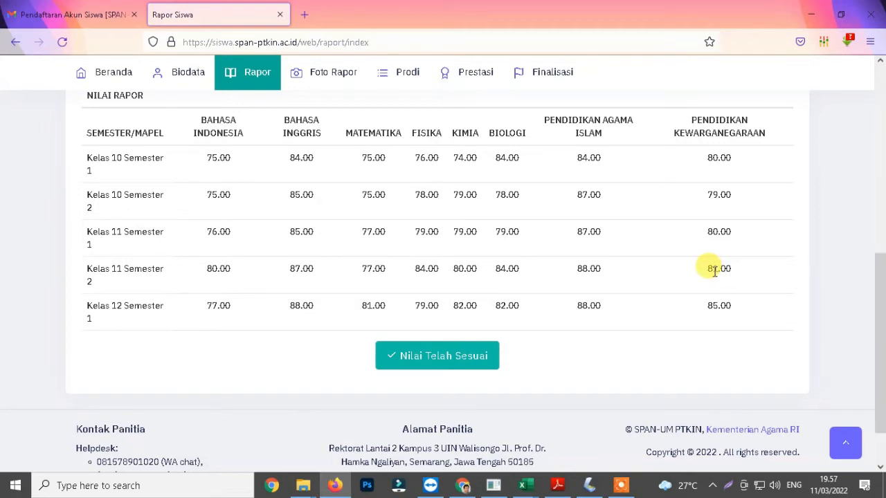
left_click_drag(704, 271, 751, 275)
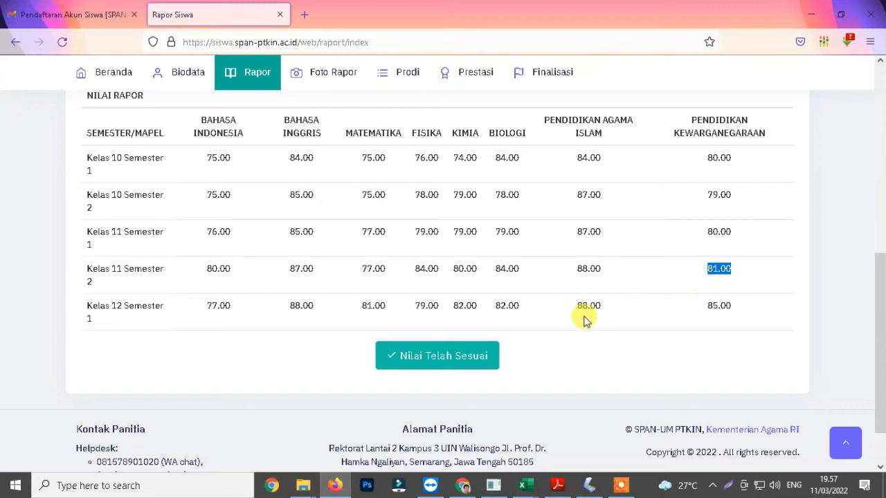
left_click_drag(577, 305, 761, 304)
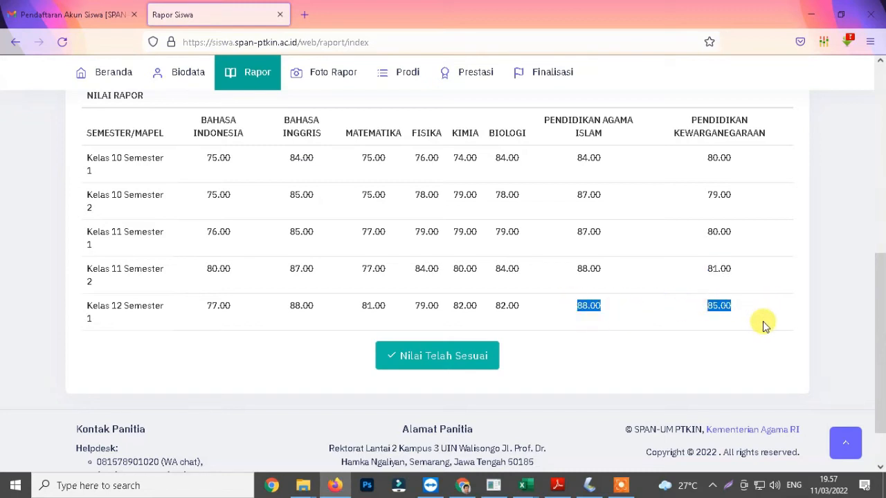
left_click(763, 326)
left_click(418, 363)
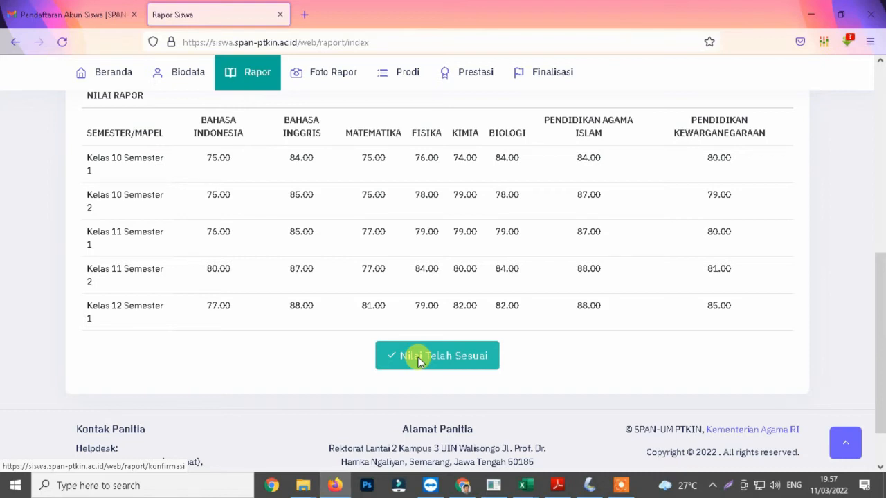
left_click(419, 359)
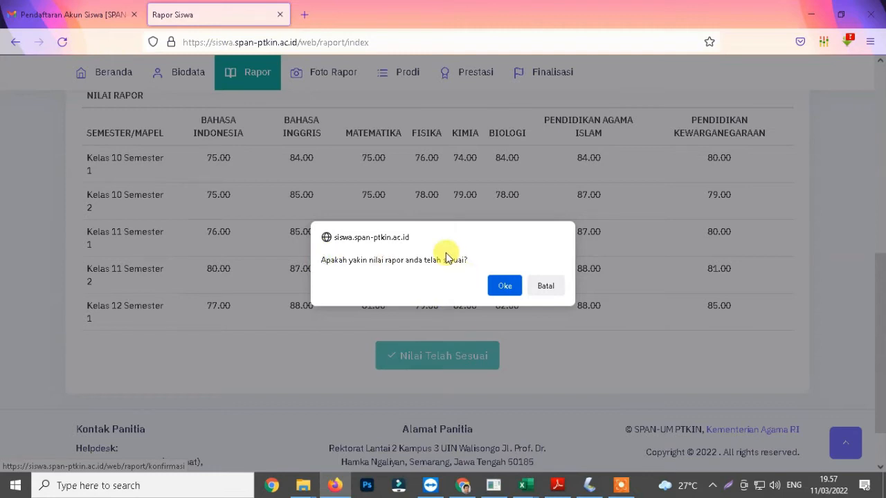
left_click_drag(318, 260, 475, 256)
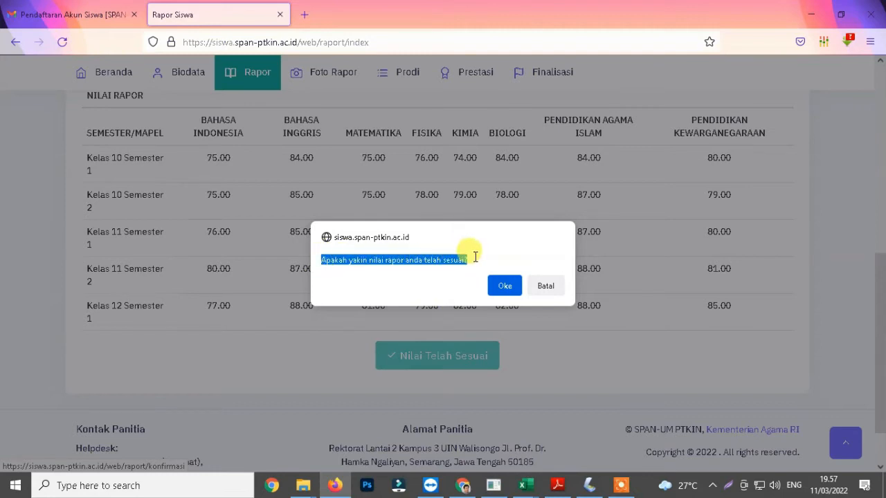
left_click(503, 287)
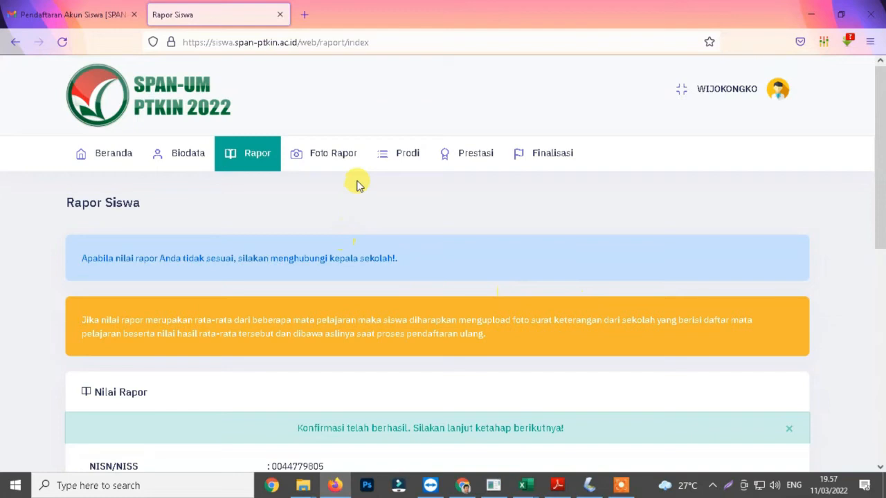
Step: Open the Foto Rapor page and open the file picker for the report photo, then cancel it
left_click(329, 160)
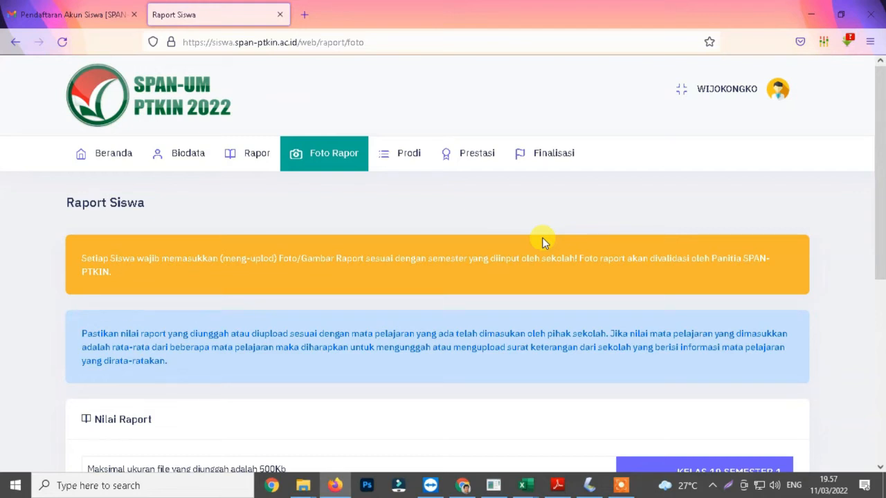
scroll(650, 254, "down", 3)
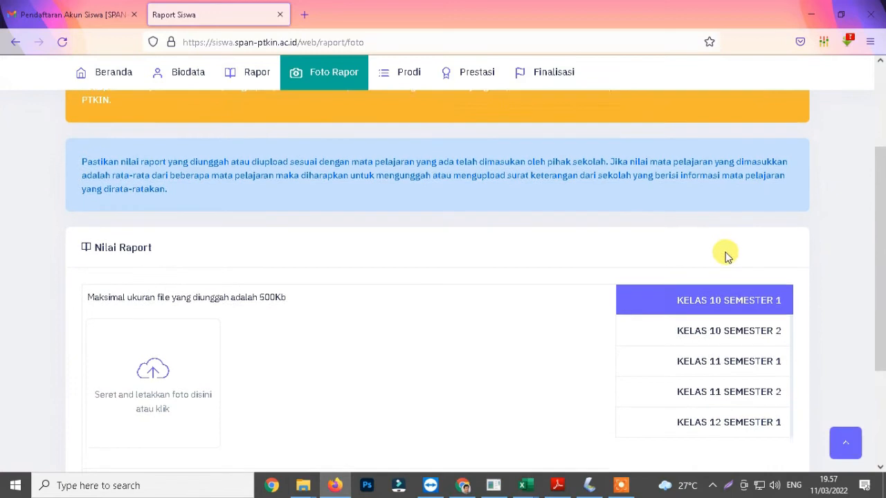
scroll(727, 256, "down", 2)
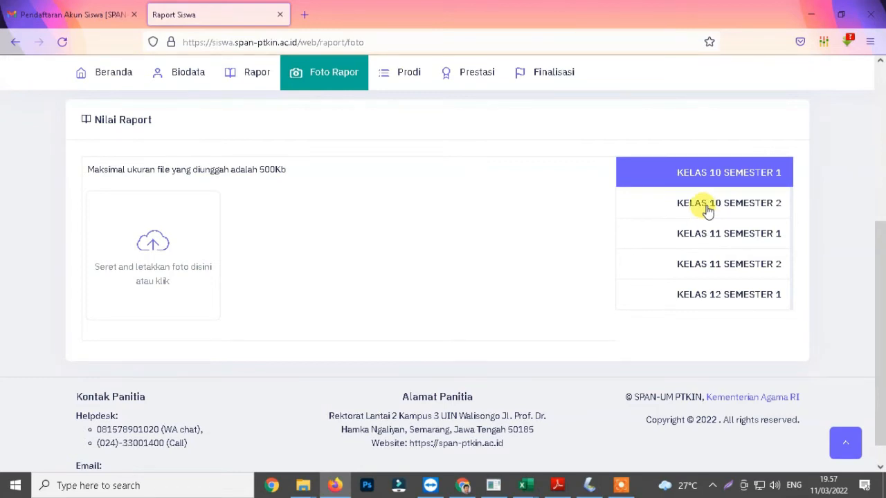
left_click(151, 239)
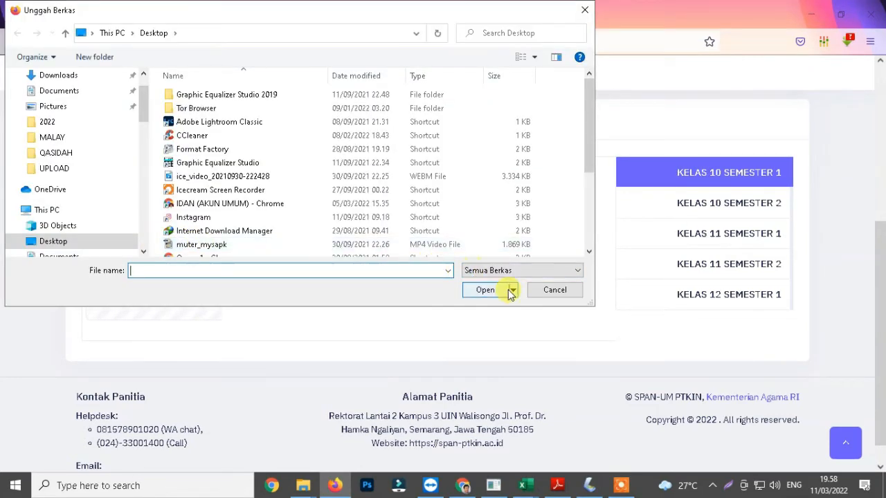
left_click(558, 293)
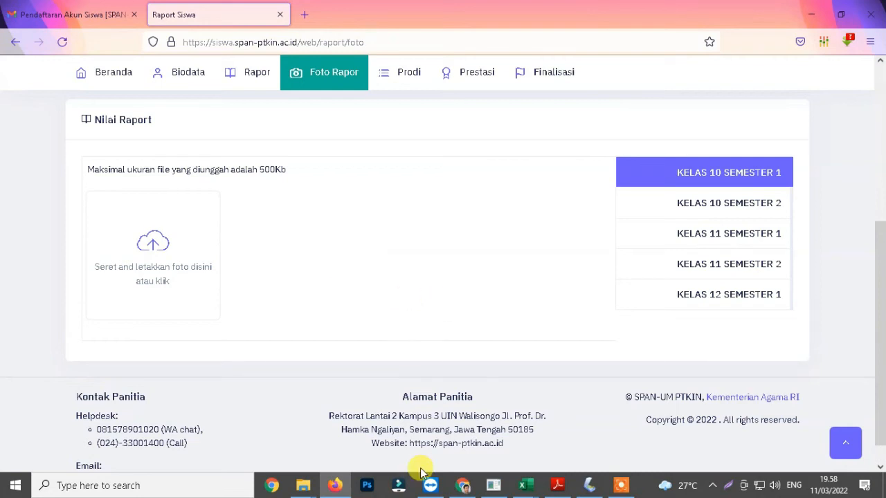
Step: Try to drag the SMT1 scan from File Explorer onto the Kelas 10 Semester 1 upload area and upload it
mouse_move(303, 485)
left_click(407, 428)
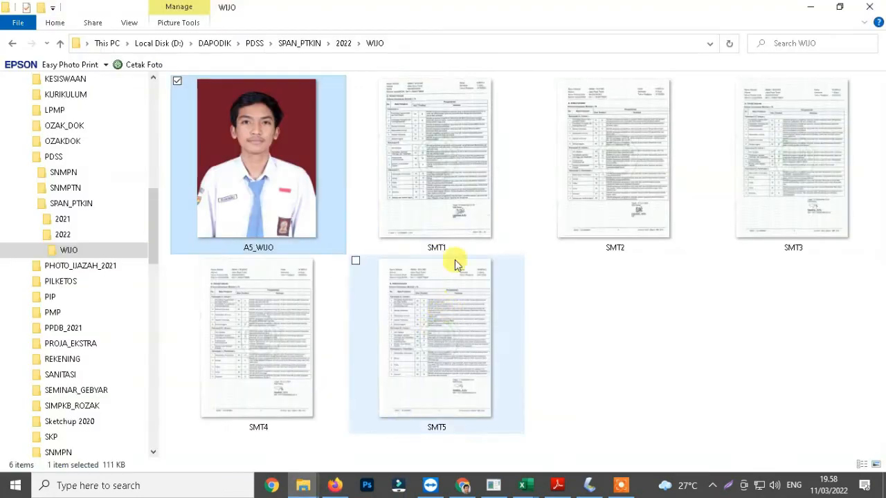
left_click(432, 175)
left_click_drag(424, 126, 152, 234)
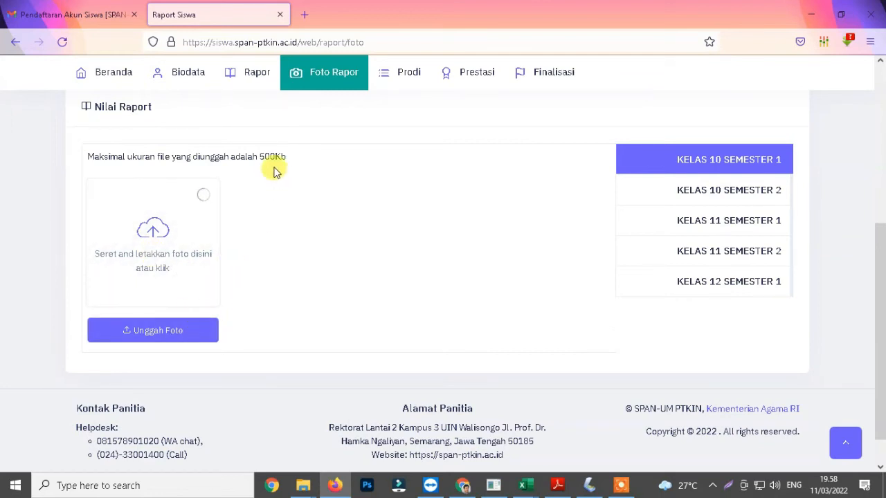
left_click(135, 338)
Step: Upload the SMT1 scan as the Kelas 10 Semester 1 report photo
left_click(154, 239)
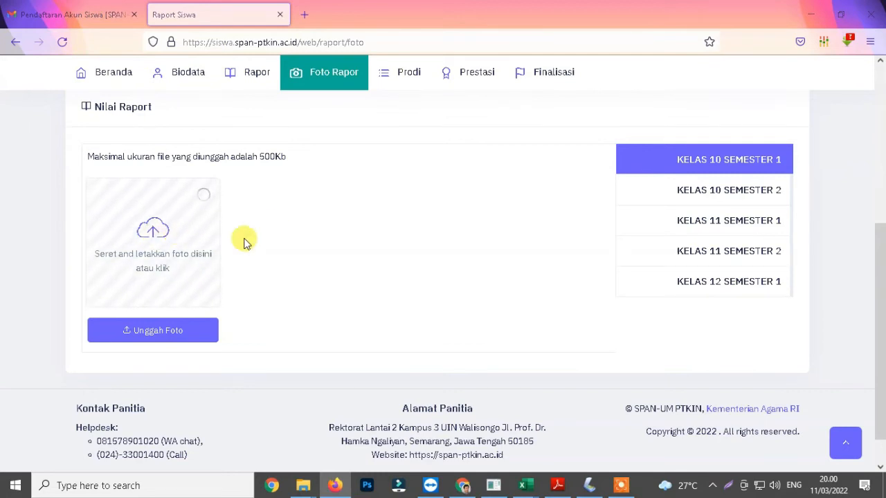
left_click(265, 121)
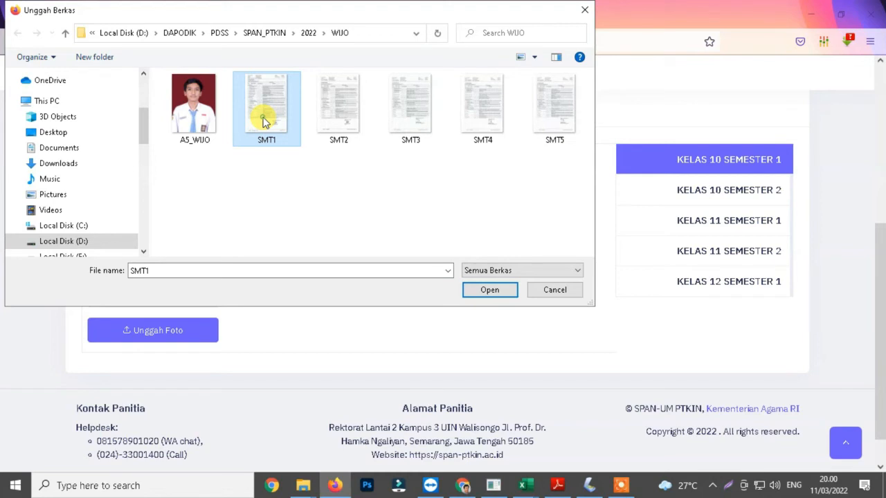
left_click(489, 291)
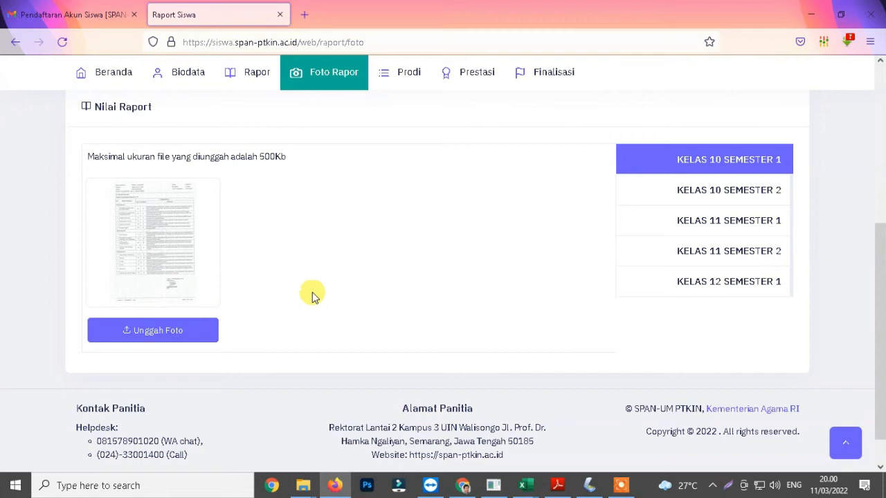
left_click(158, 332)
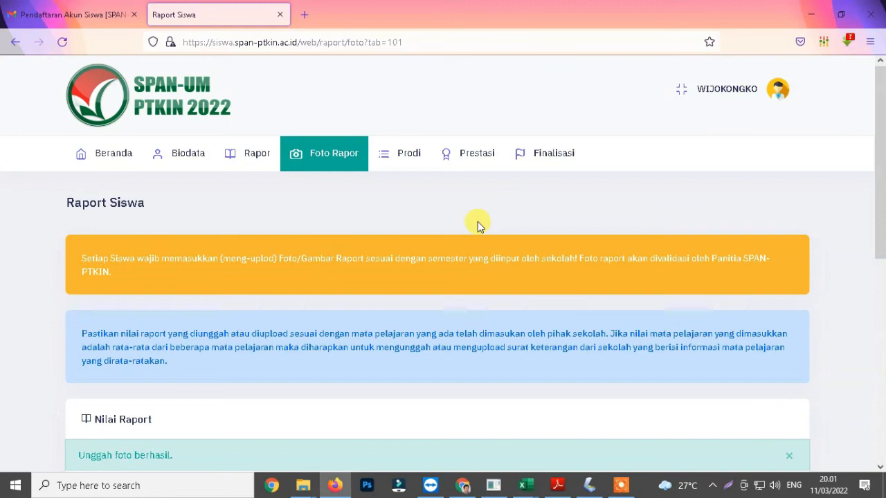
Step: Upload the SMT2 scan as the Kelas 10 Semester 2 report photo
scroll(468, 236, "down", 3)
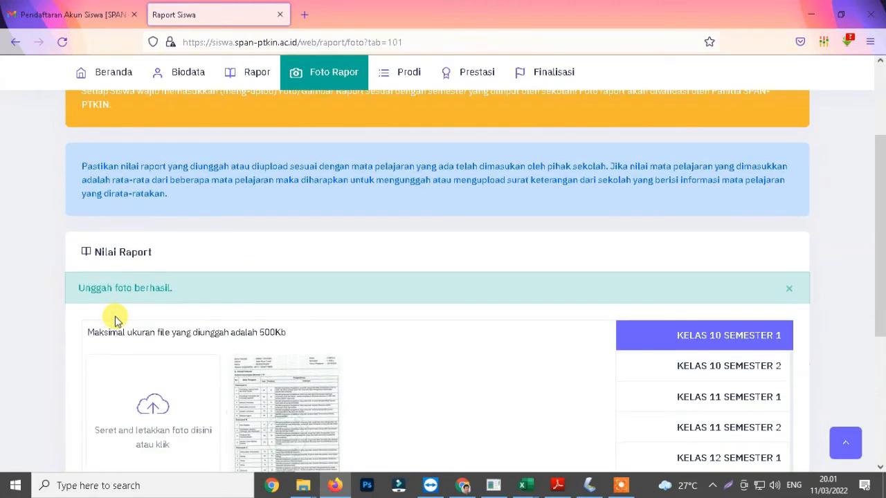
left_click_drag(84, 290, 181, 297)
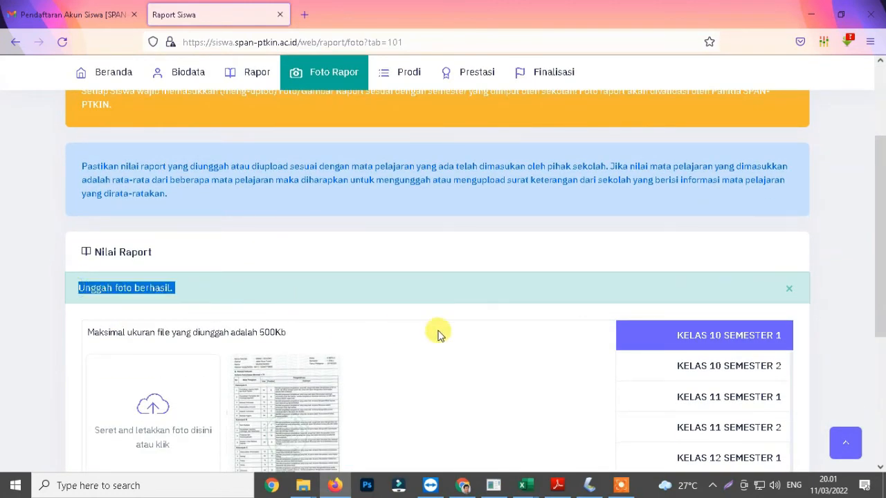
scroll(443, 332, "down", 2)
left_click(479, 225)
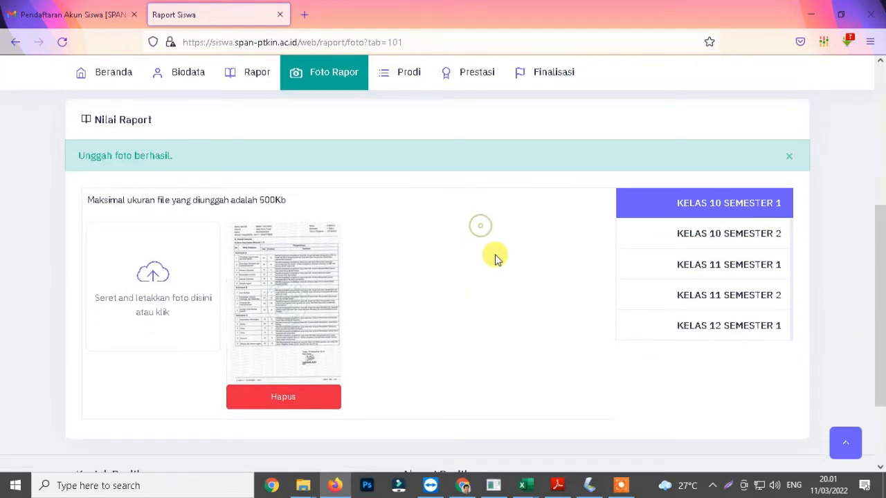
left_click(704, 237)
left_click(145, 277)
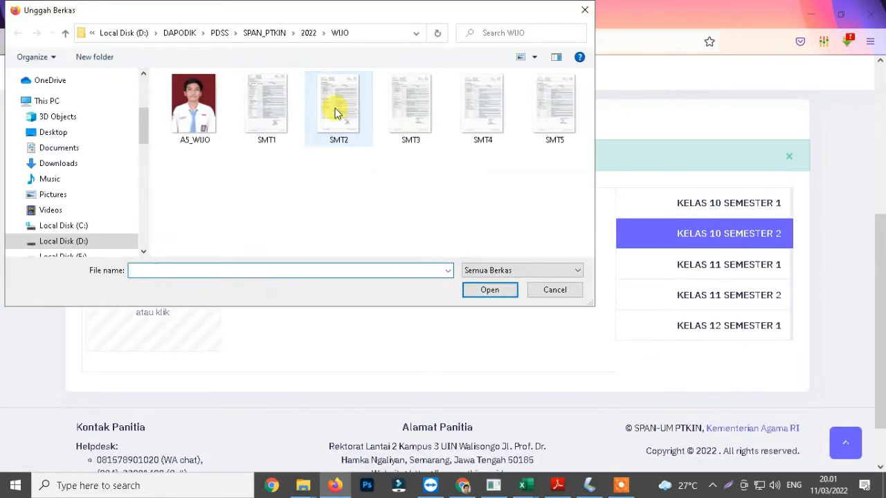
double_click(337, 105)
left_click(165, 380)
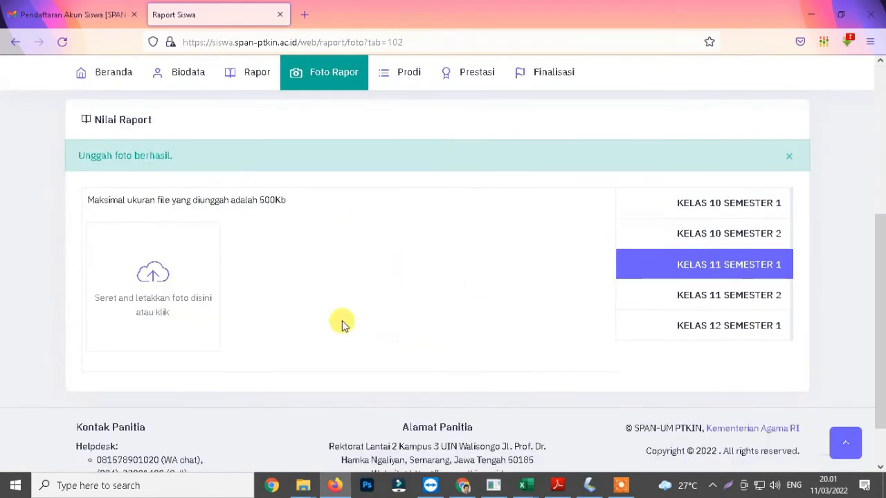
Step: Upload the SMT3 scan as the Kelas 11 Semester 1 report photo
left_click(153, 284)
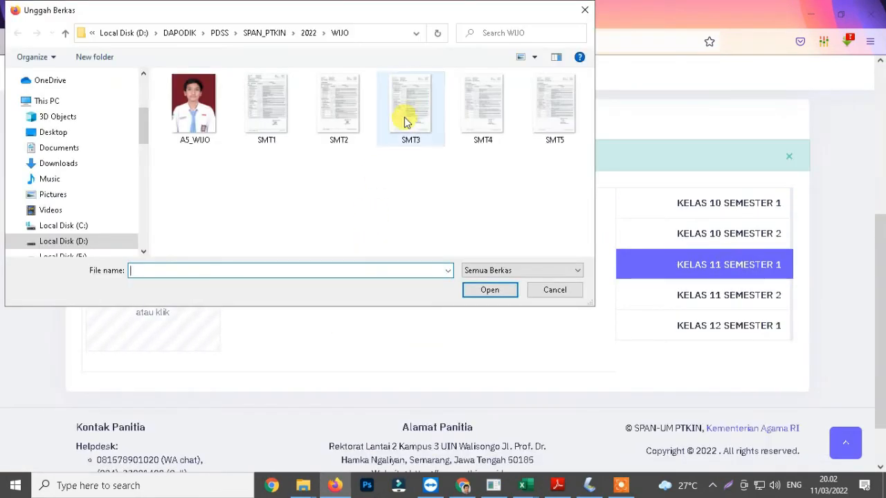
double_click(406, 118)
left_click(167, 375)
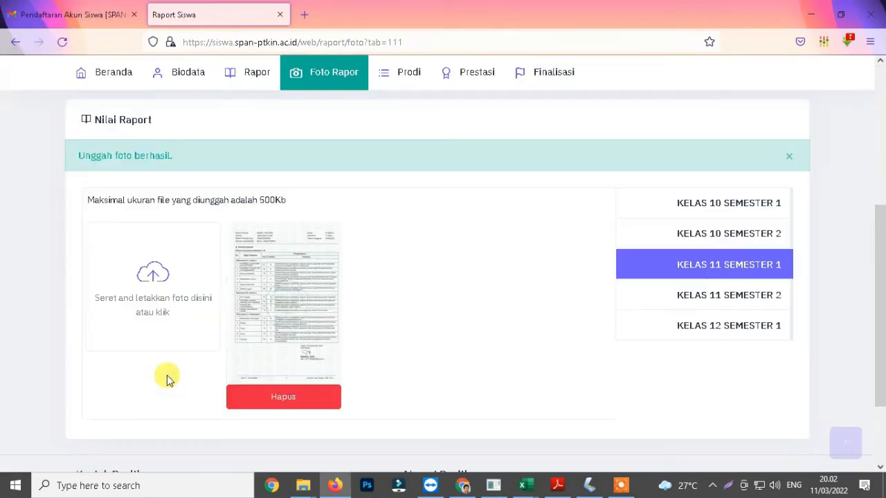
Step: Upload the SMT4 scan as the Kelas 11 Semester 2 report photo
left_click(697, 297)
left_click(153, 284)
double_click(480, 111)
left_click(147, 380)
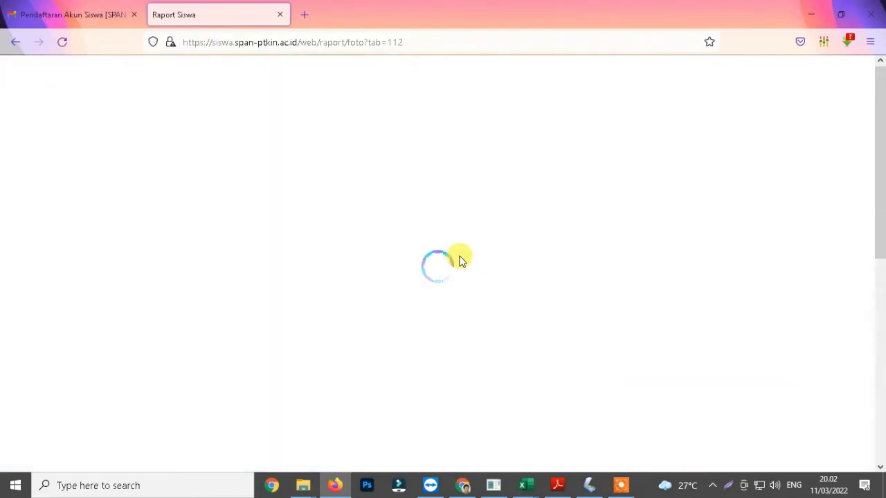
Step: Upload the SMT5 scan as the Kelas 12 Semester 1 report photo
left_click(729, 325)
left_click(170, 280)
double_click(558, 103)
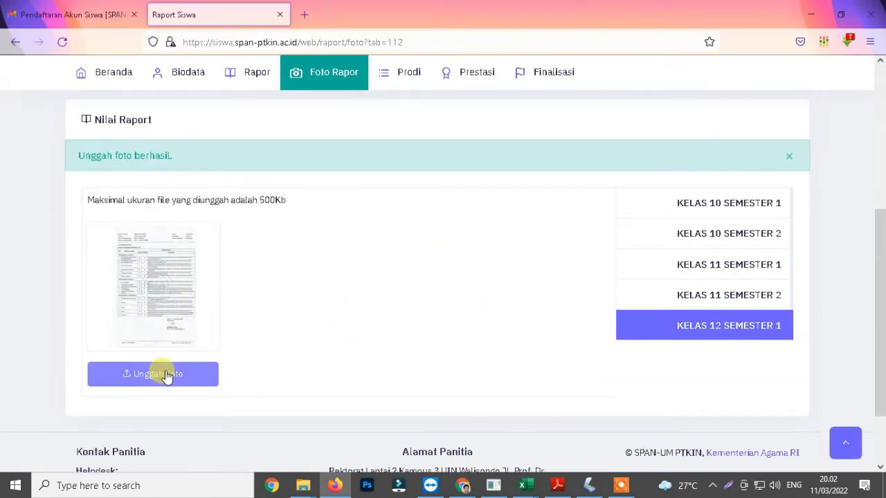
left_click(168, 372)
Step: Open the Prodi study-program selection page
scroll(433, 304, "up", 3)
scroll(429, 207, "up", 3)
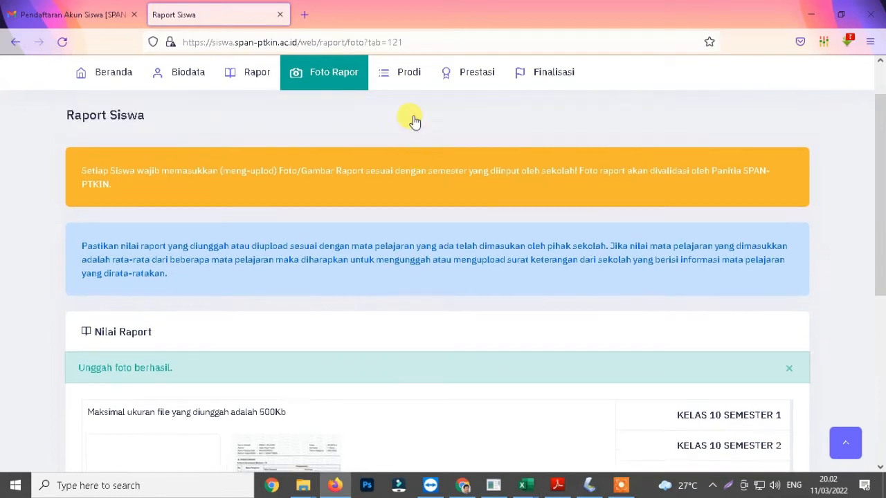
left_click(387, 118)
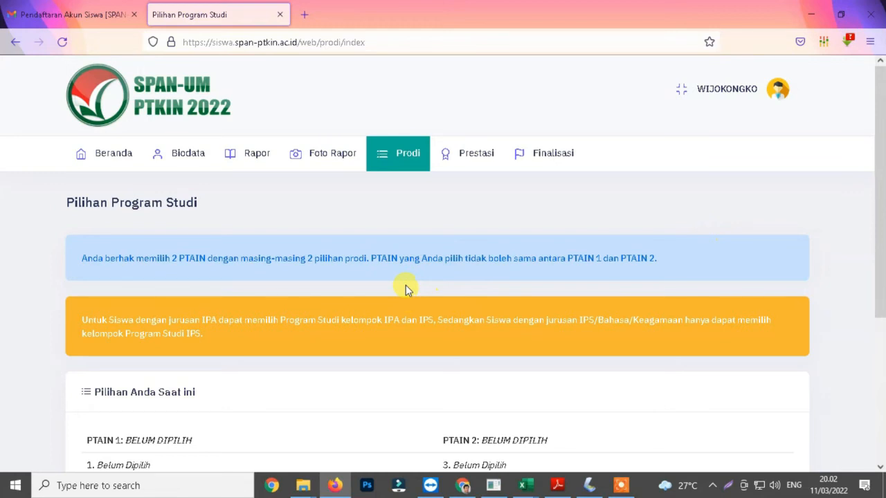
scroll(406, 289, "down", 3)
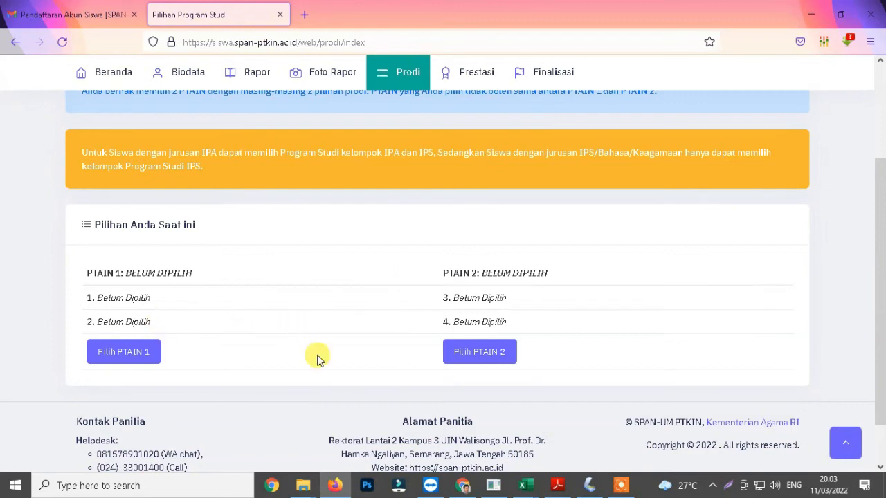
Step: For PTAIN 1, pick UIN Sunan Kalijaga Yogyakarta in Wilayah 4 with Perbankan Syari'ah as choice 1 and Ekonomi Syari'ah as choice 2, and save
left_click(125, 352)
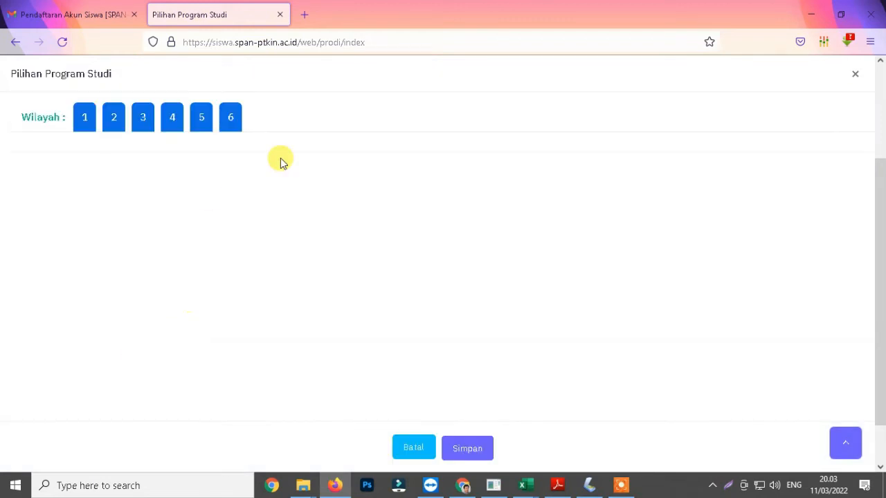
left_click(172, 123)
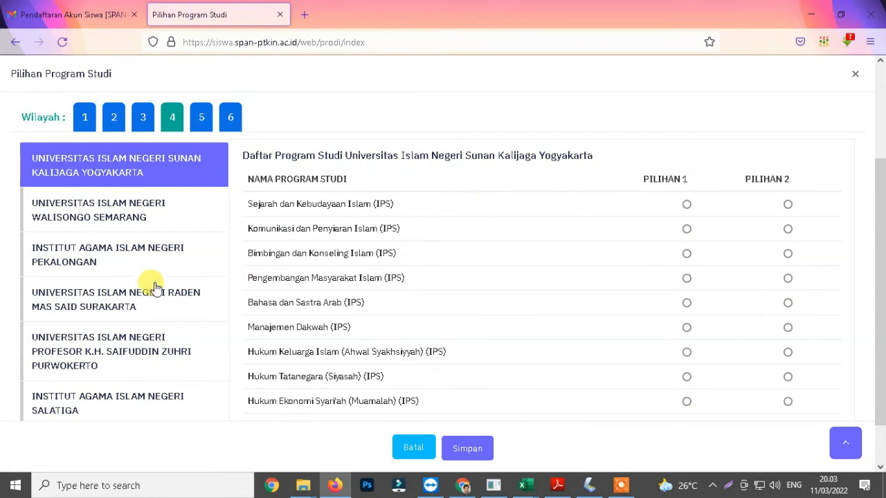
scroll(154, 267, "down", 4)
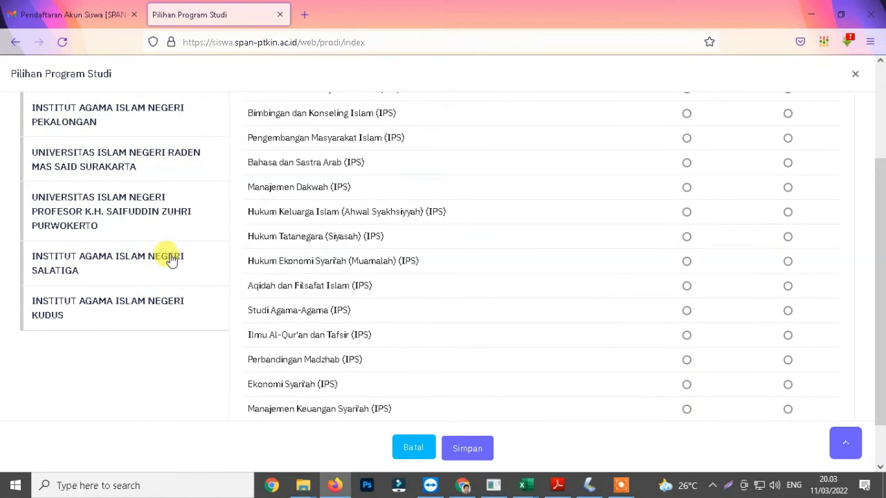
scroll(172, 258, "up", 2)
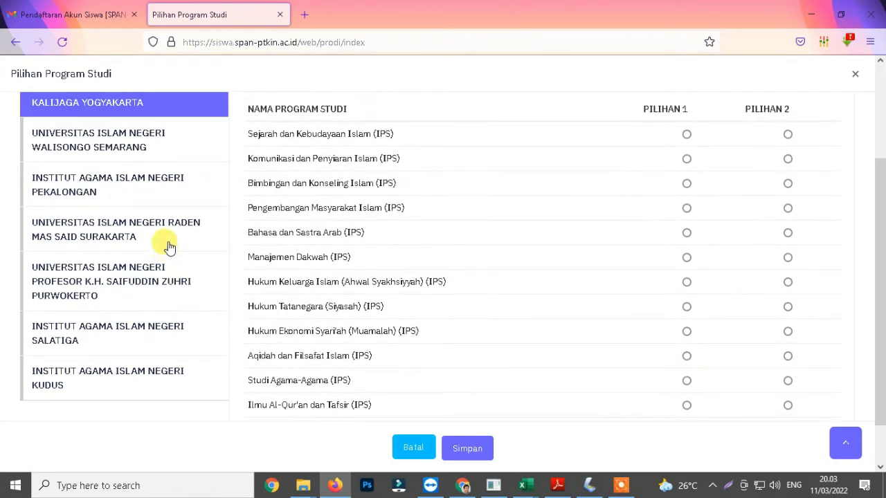
scroll(142, 148, "up", 2)
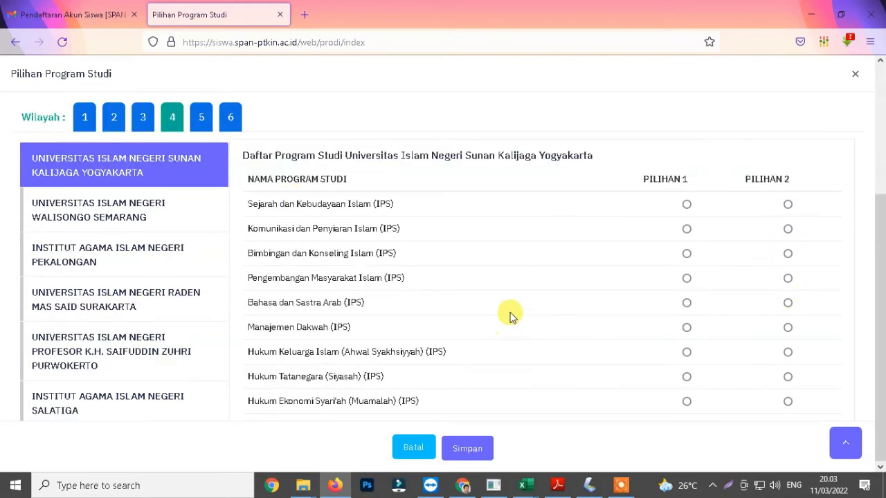
scroll(520, 306, "down", 10)
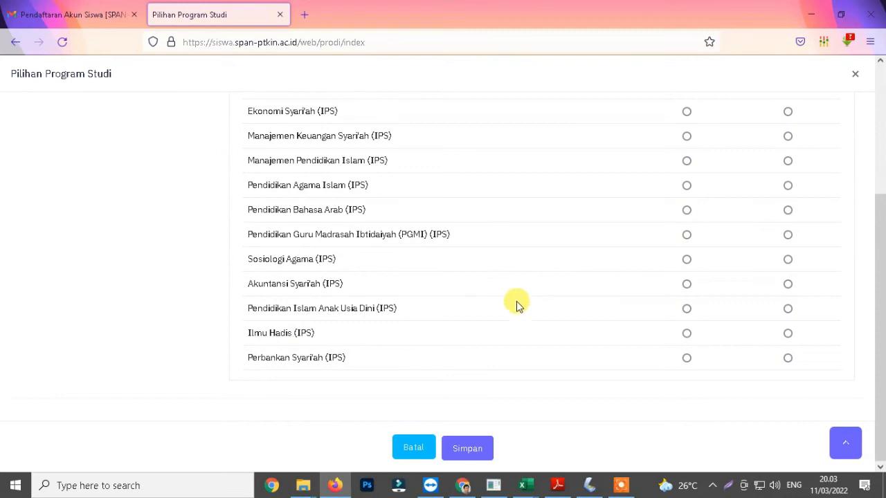
left_click(687, 358)
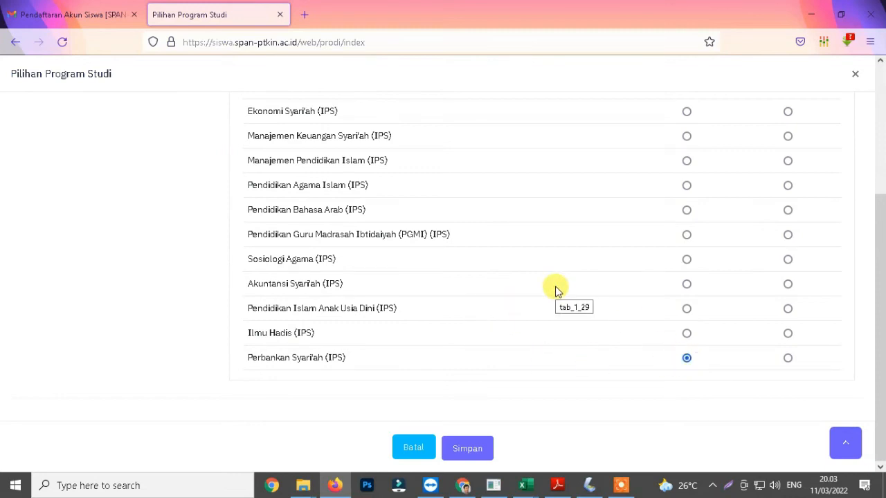
scroll(557, 289, "up", 2)
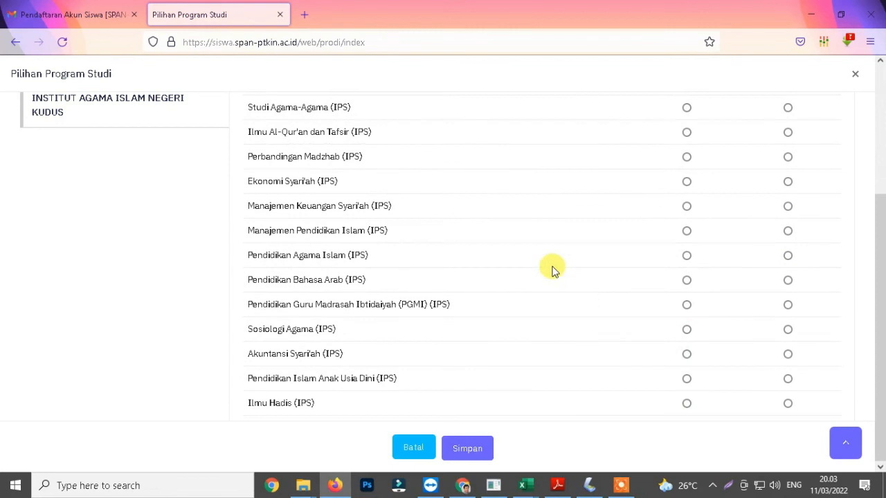
left_click(788, 181)
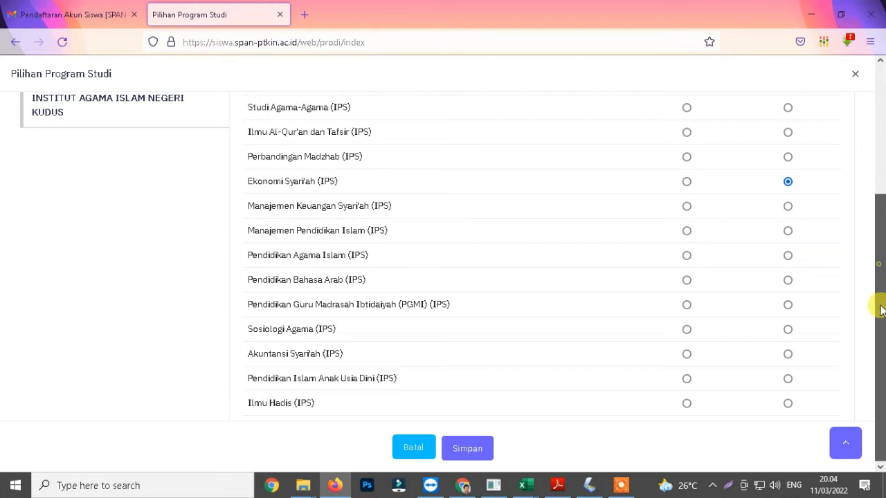
scroll(877, 329, "down", 1)
left_click(471, 454)
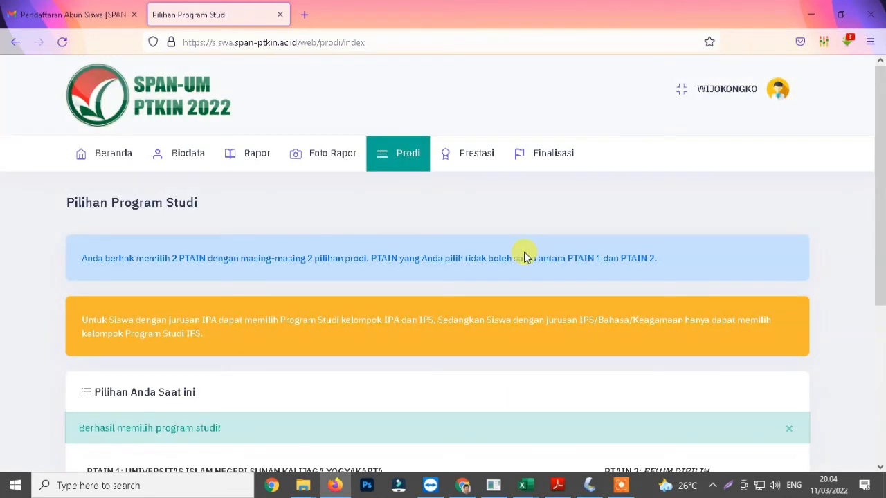
Step: For PTAIN 2, pick IAIN Pekalongan in Wilayah 4 with Perbankan Syariah as choice 3 and Ekonomi Syariah as choice 4, and save
scroll(524, 252, "down", 3)
left_click_drag(84, 199, 254, 204)
left_click(641, 317)
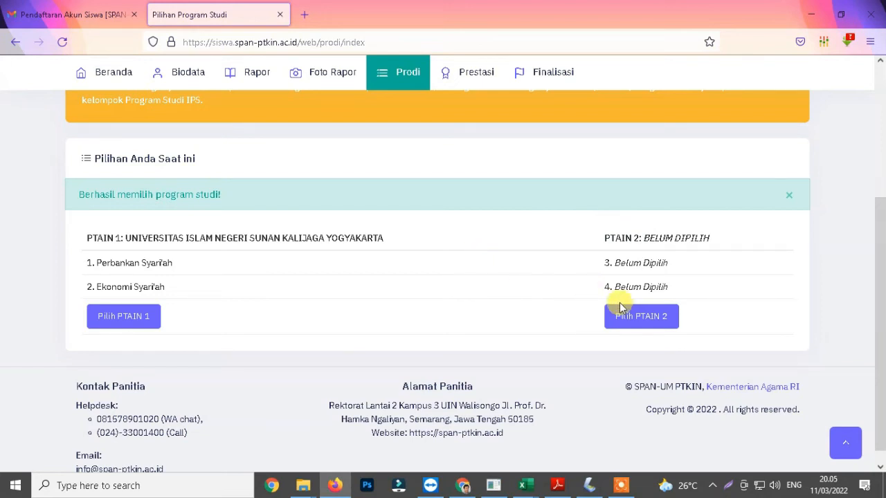
left_click(642, 320)
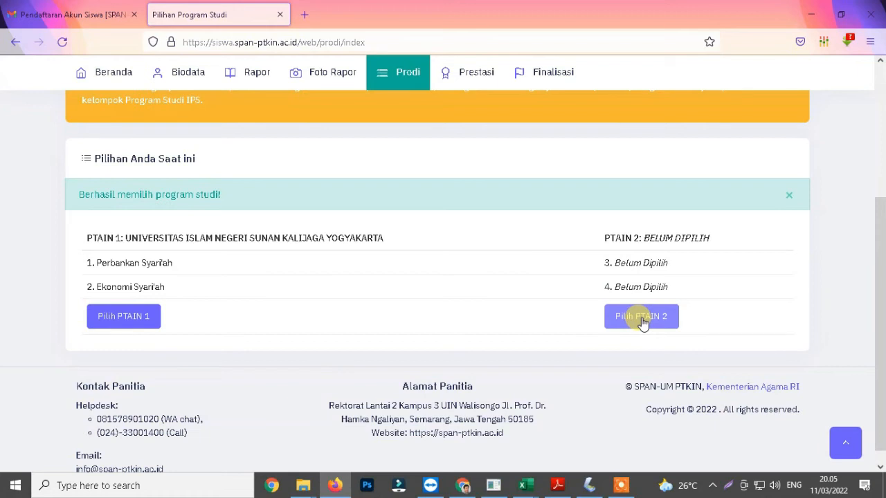
left_click(641, 320)
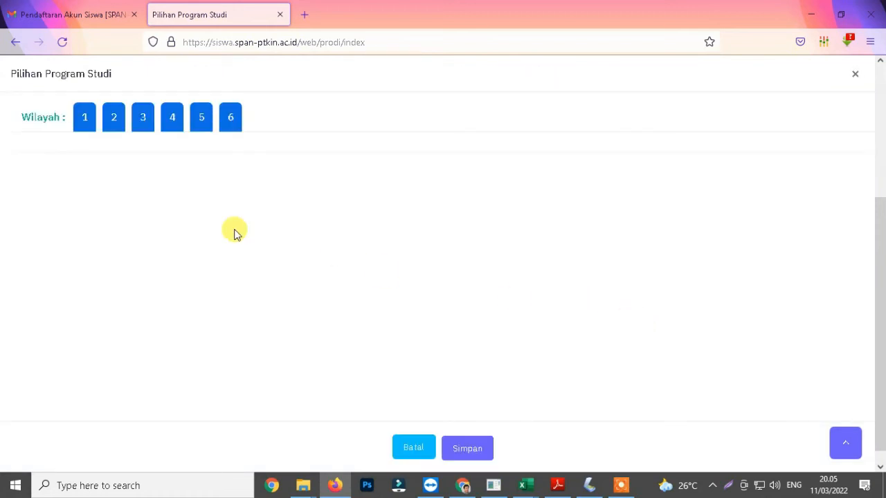
left_click(172, 122)
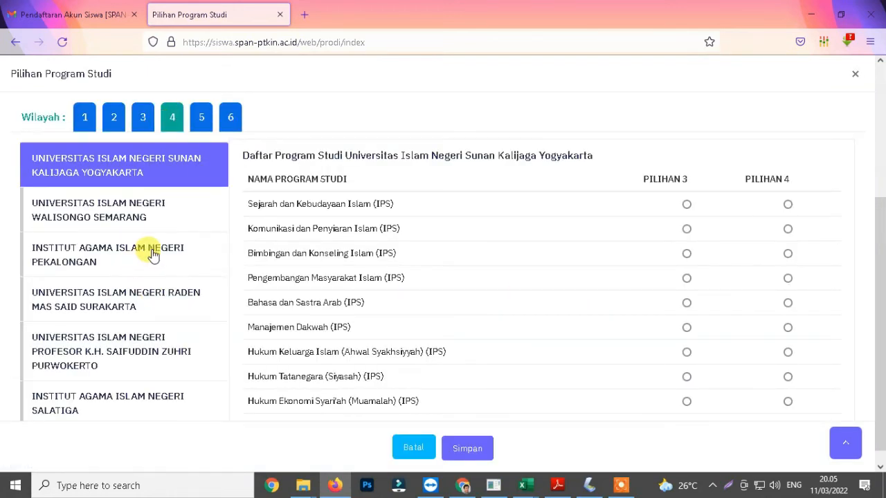
left_click(83, 267)
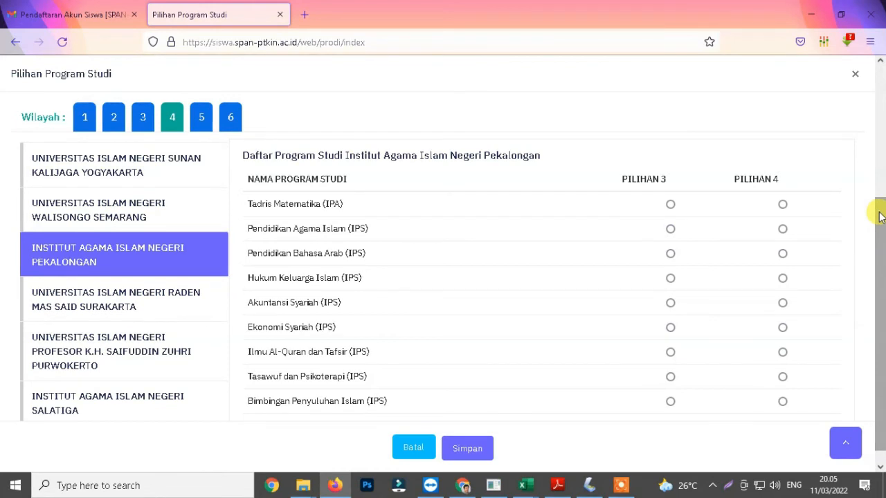
scroll(668, 292, "down", 4)
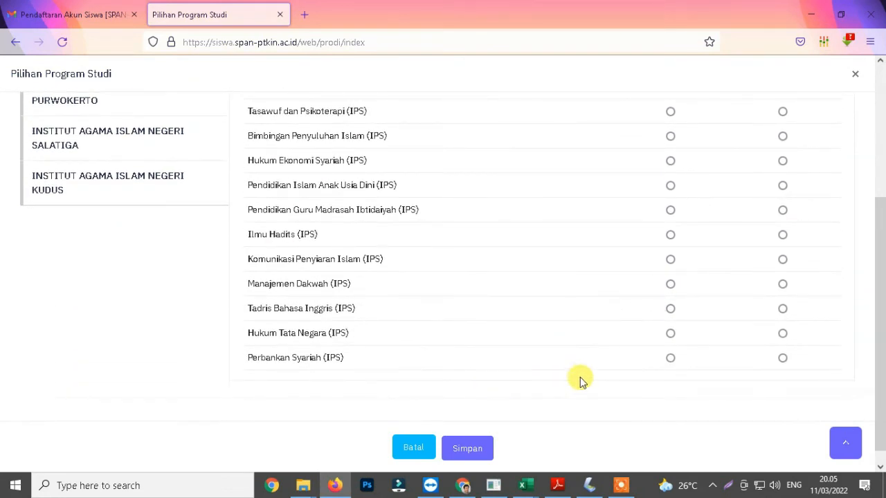
left_click(671, 358)
scroll(630, 359, "up", 1)
left_click(783, 133)
scroll(605, 340, "down", 1)
left_click(464, 450)
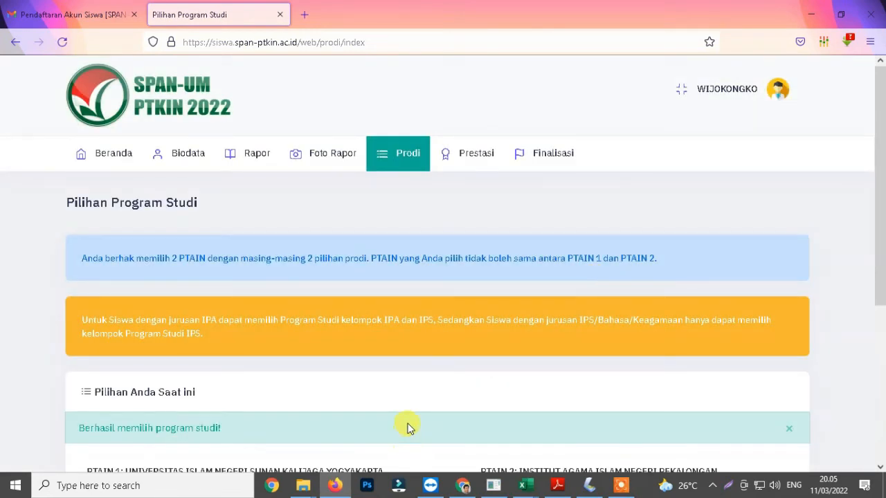
Step: Open the Prestasi achievements page
scroll(406, 425, "down", 3)
left_click_drag(76, 198, 270, 203)
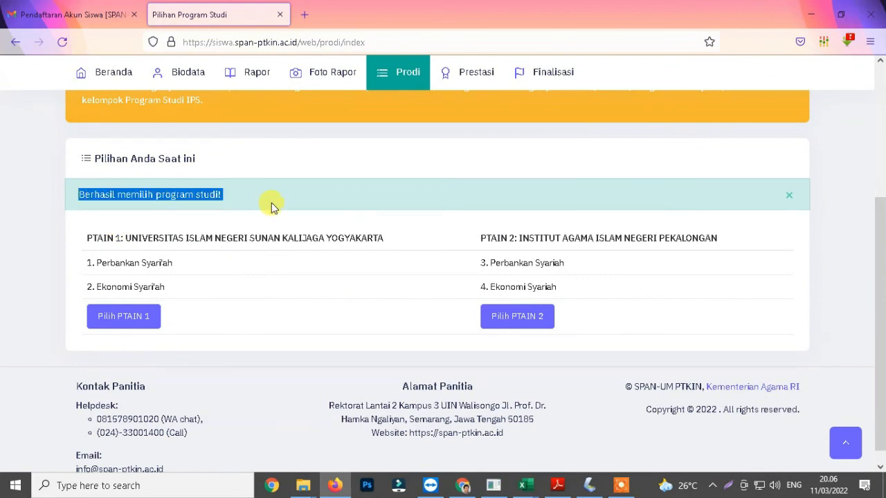
left_click(465, 77)
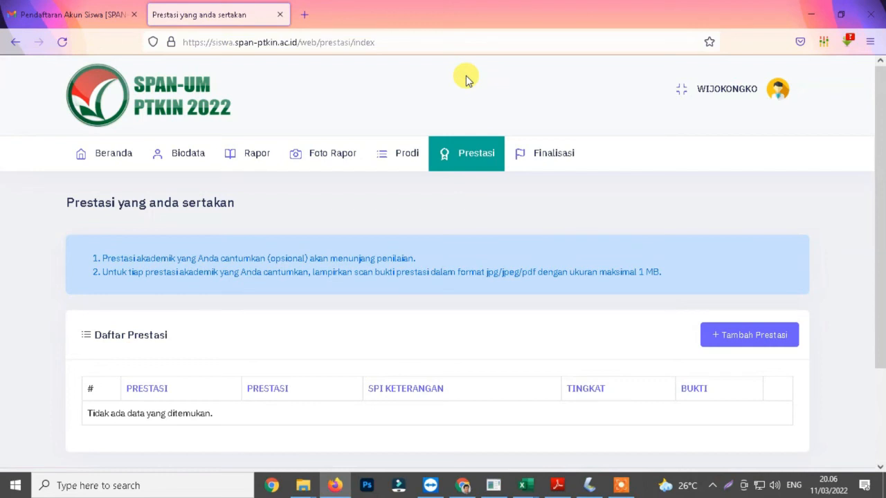
Step: Open the Finalisasi page and finalize the registration, confirming the prompt
left_click(548, 159)
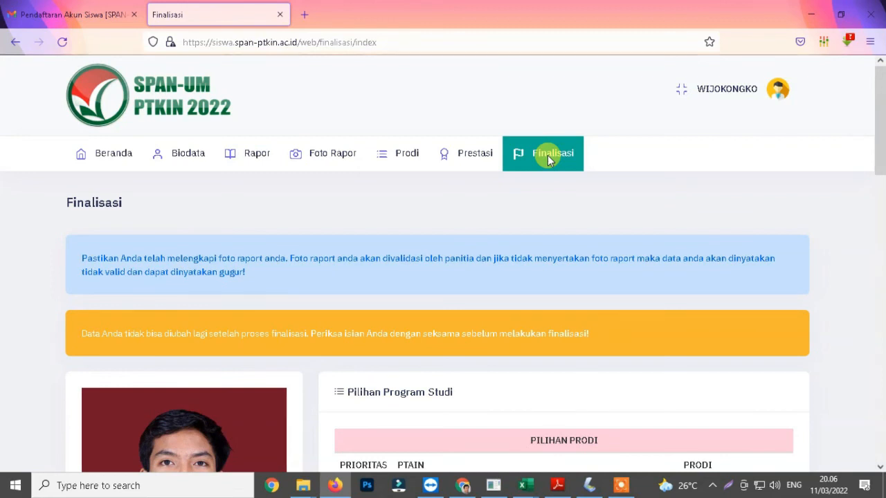
scroll(878, 117, "down", 3)
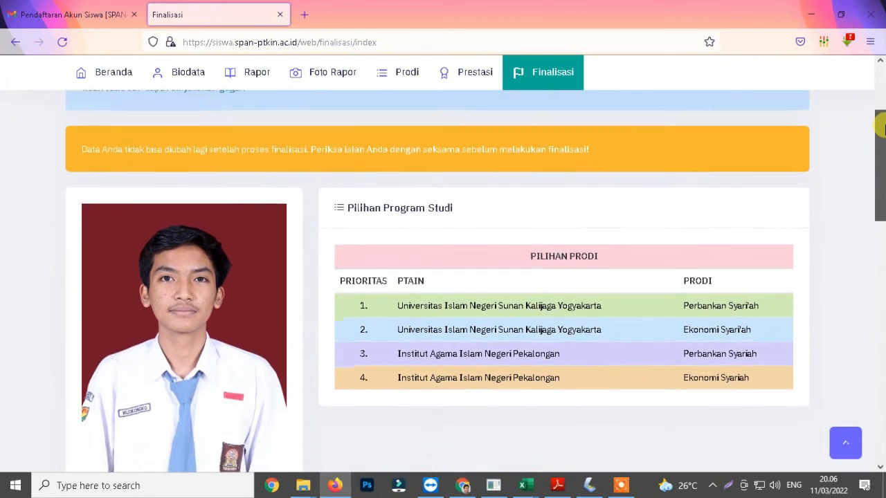
left_click_drag(883, 128, 883, 261)
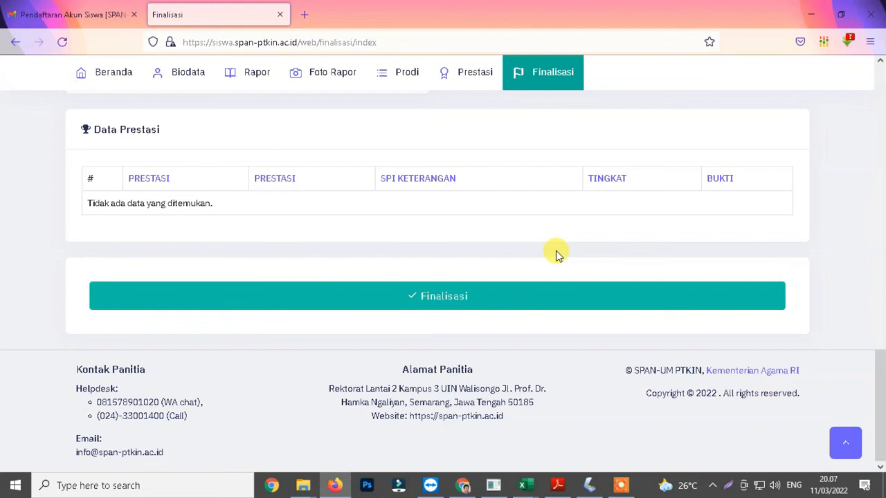
left_click(429, 302)
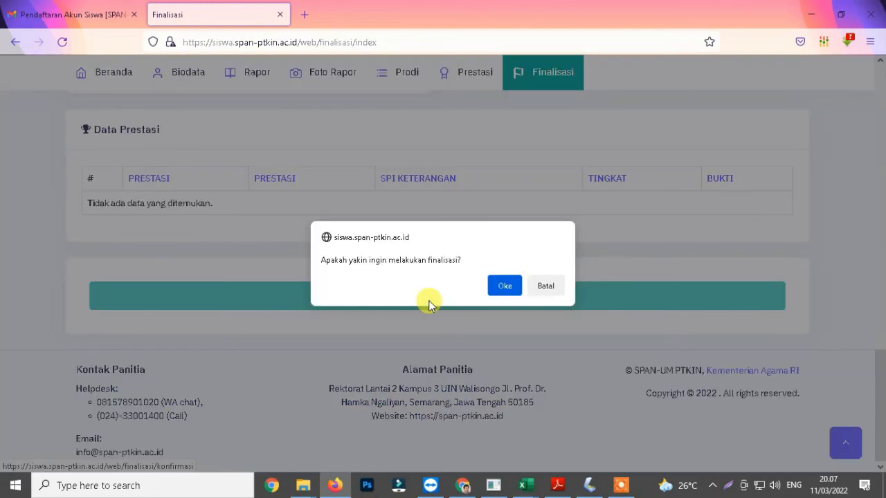
left_click_drag(327, 261, 471, 260)
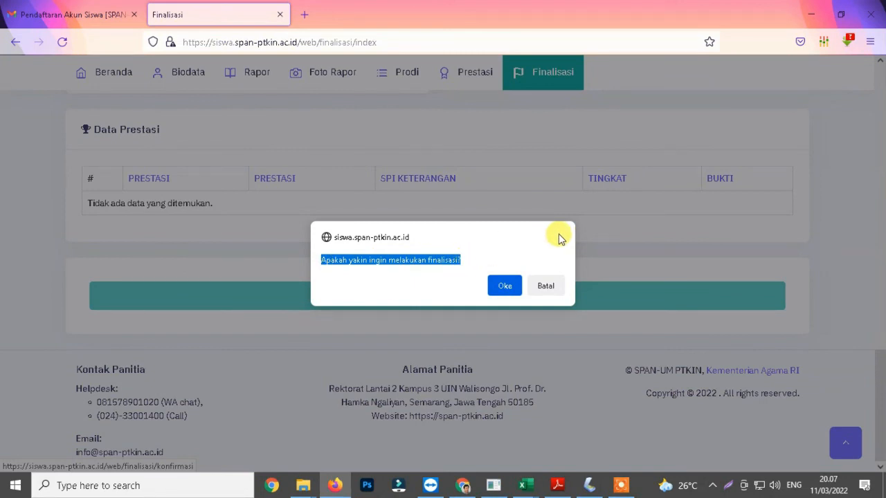
left_click(504, 289)
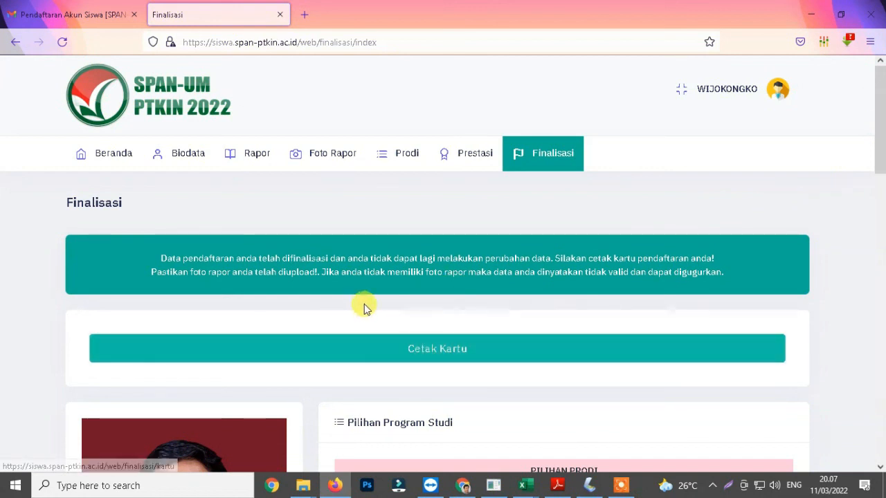
Step: Open the printable participant card with Cetak Kartu
left_click_drag(155, 255, 766, 279)
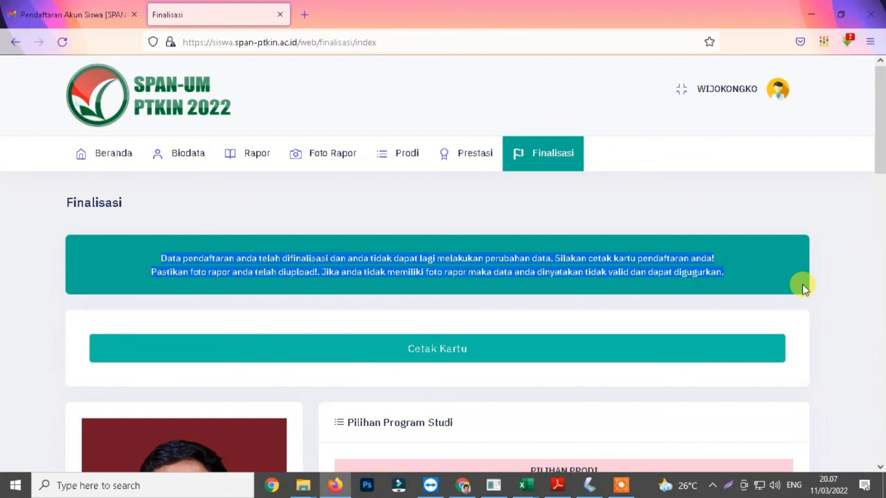
left_click(845, 263)
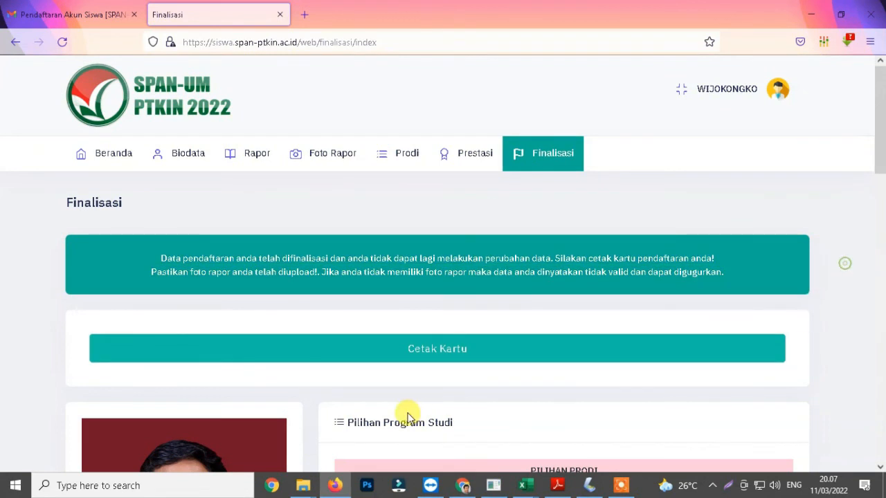
left_click(441, 353)
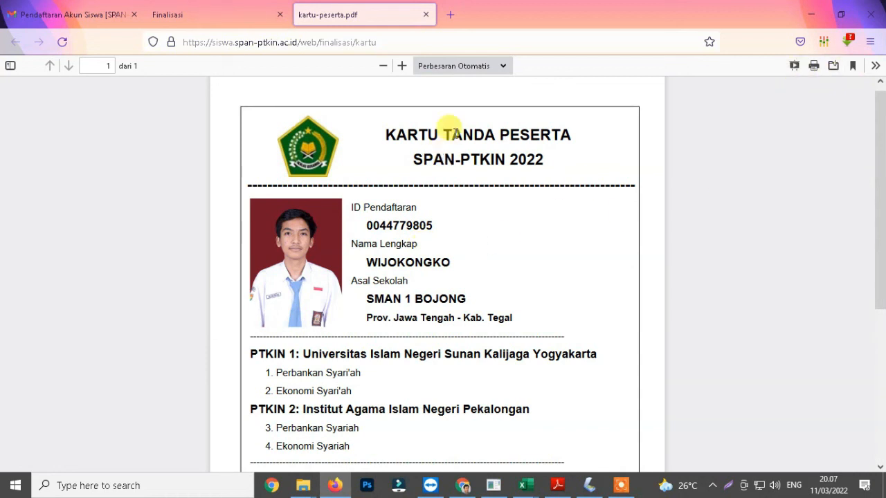
Step: Save the participant card PDF as kartu-peserta in the WIJO folder and scroll through the card
left_click(502, 67)
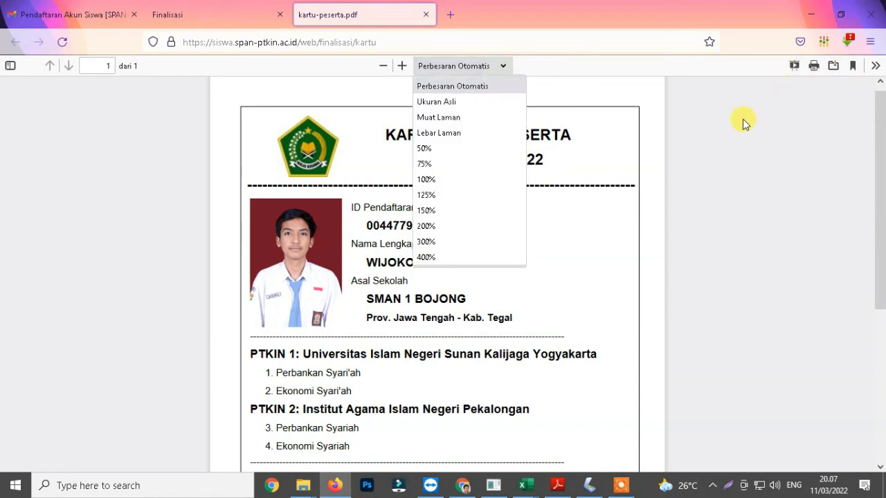
left_click(814, 124)
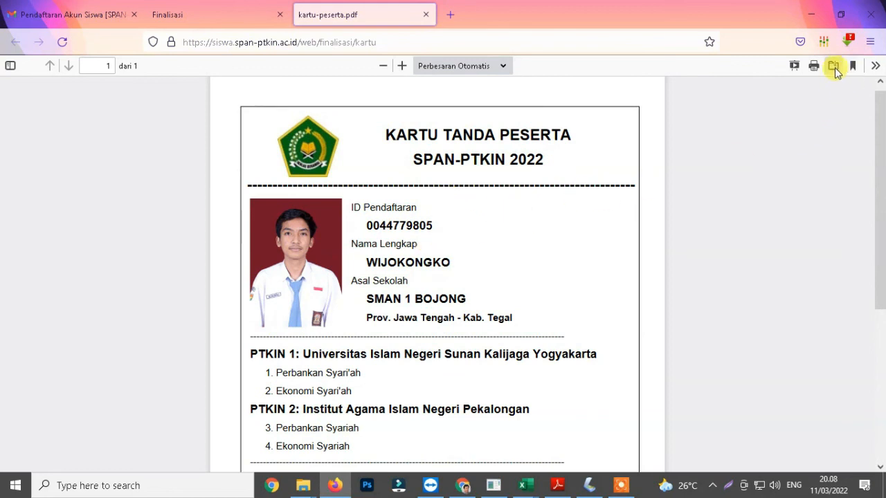
left_click(834, 66)
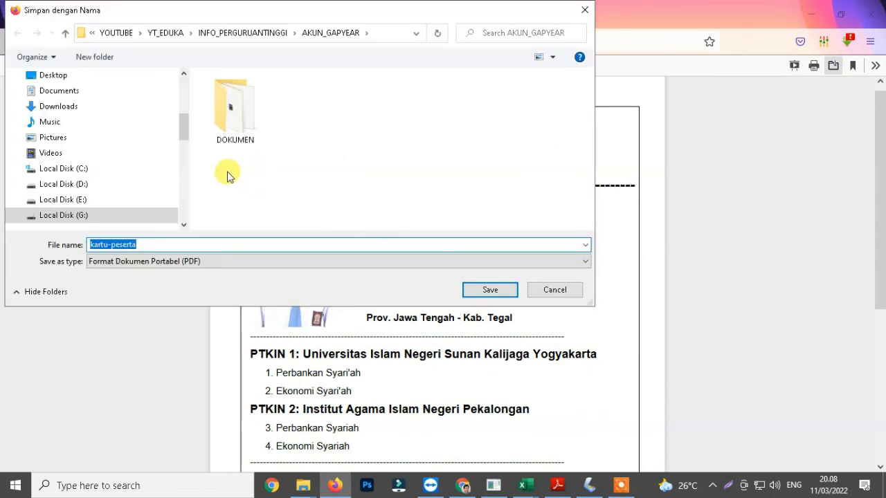
scroll(118, 125, "up", 5)
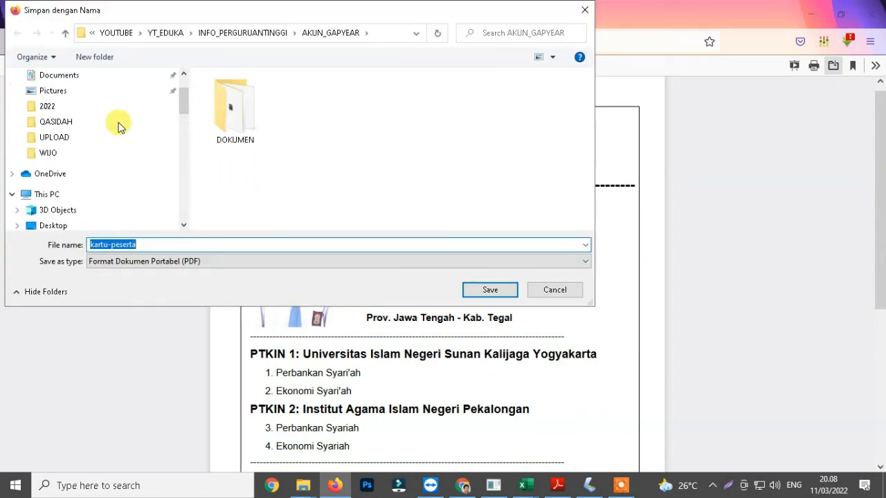
left_click(60, 155)
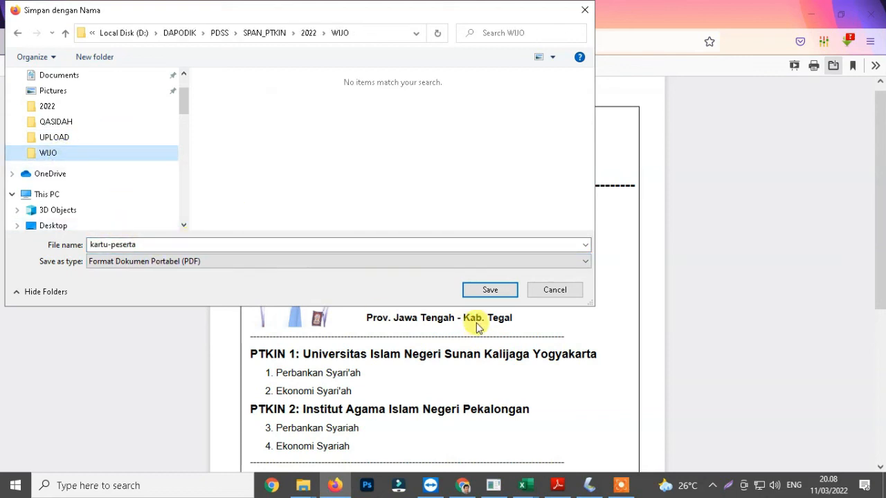
left_click(489, 290)
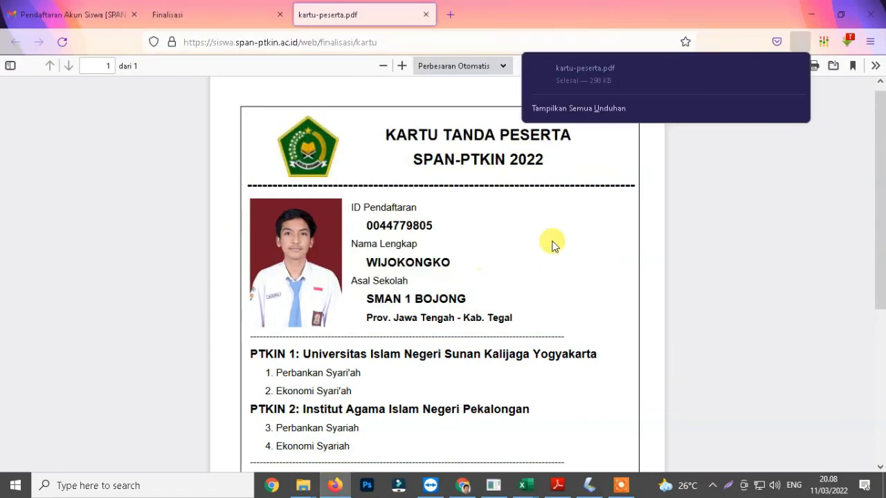
left_click(785, 171)
scroll(700, 226, "down", 5)
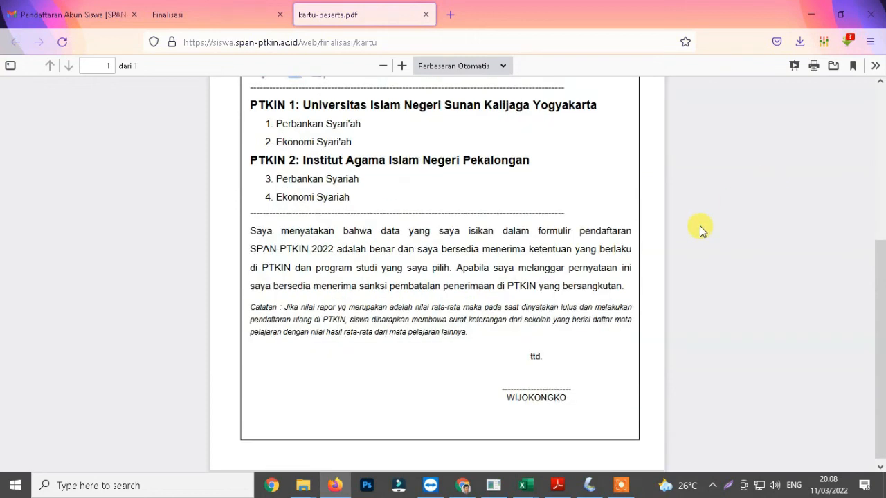
Step: Open the print dialog for the participant card and choose the EPSON L1300 Series printer as destination
scroll(700, 226, "up", 5)
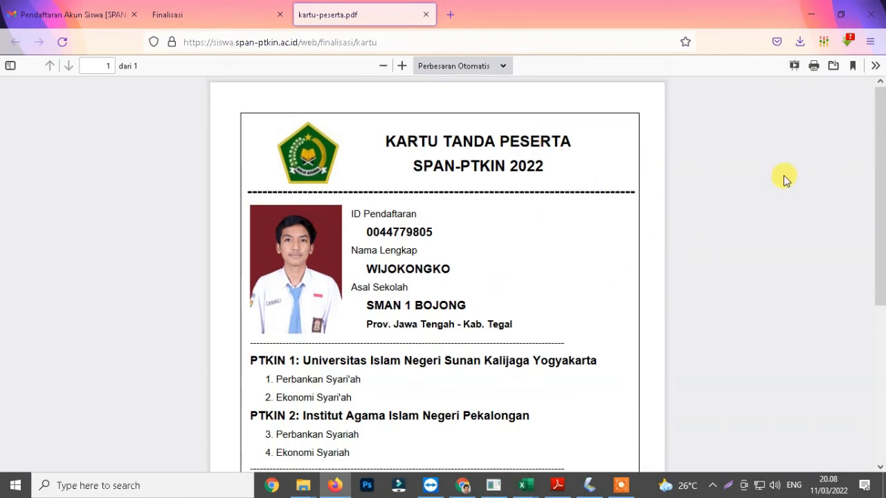
left_click(814, 66)
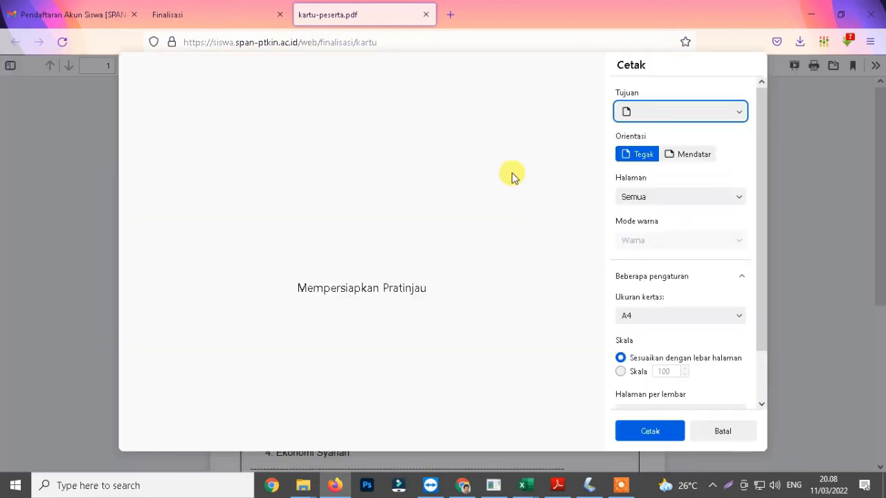
left_click(683, 110)
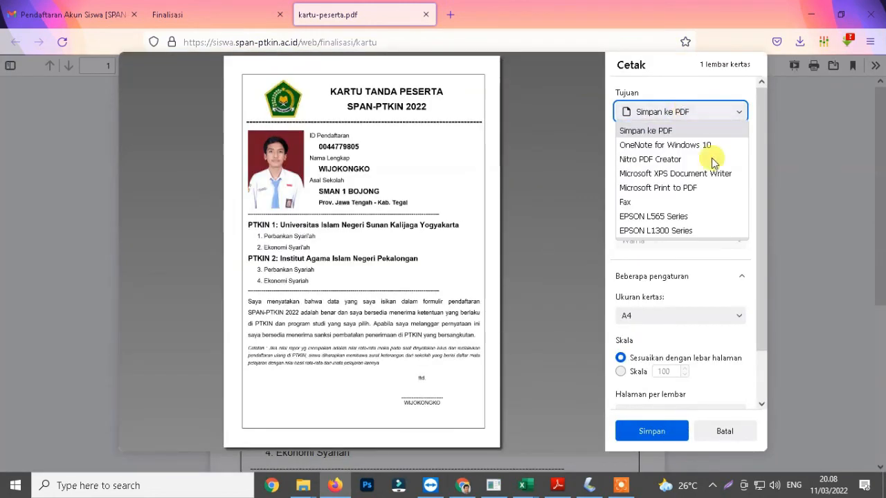
left_click(683, 231)
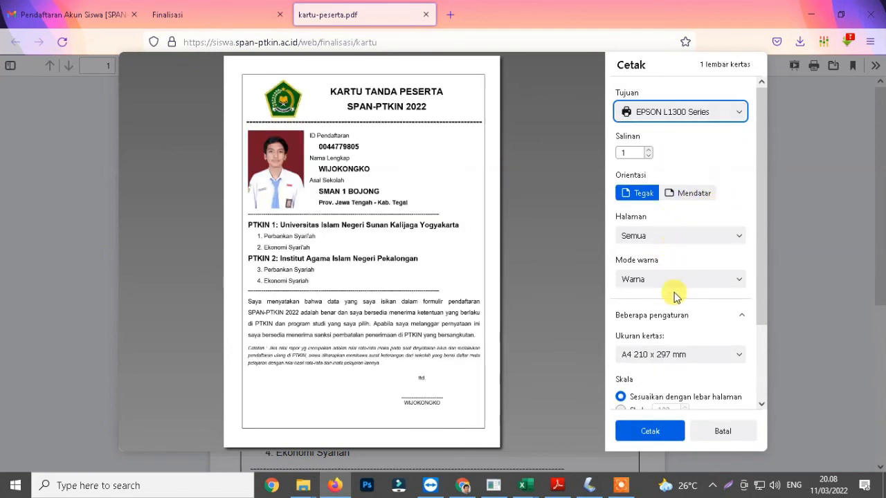
Step: Review the print settings and print the participant card through the system print dialog
scroll(734, 285, "down", 3)
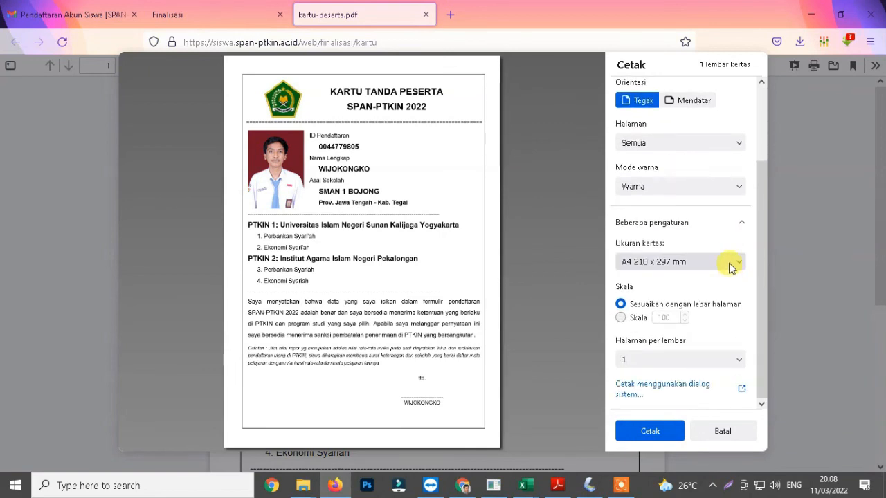
scroll(692, 298, "up", 3)
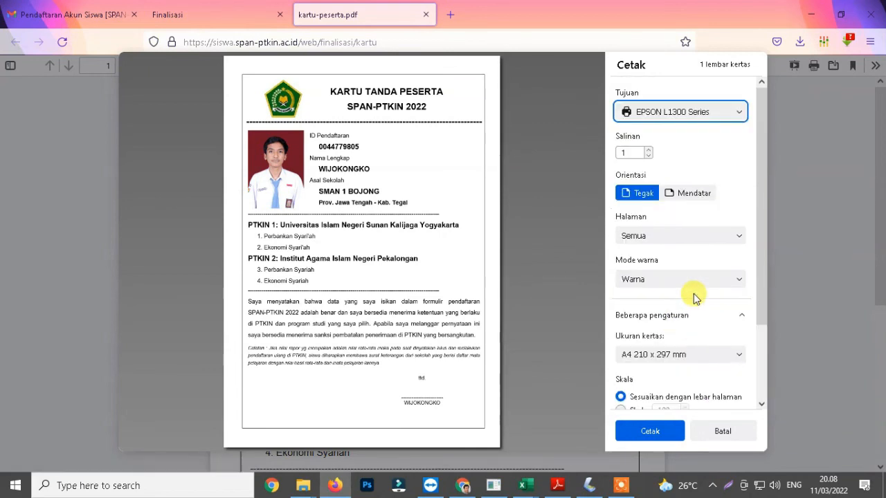
scroll(717, 222, "down", 3)
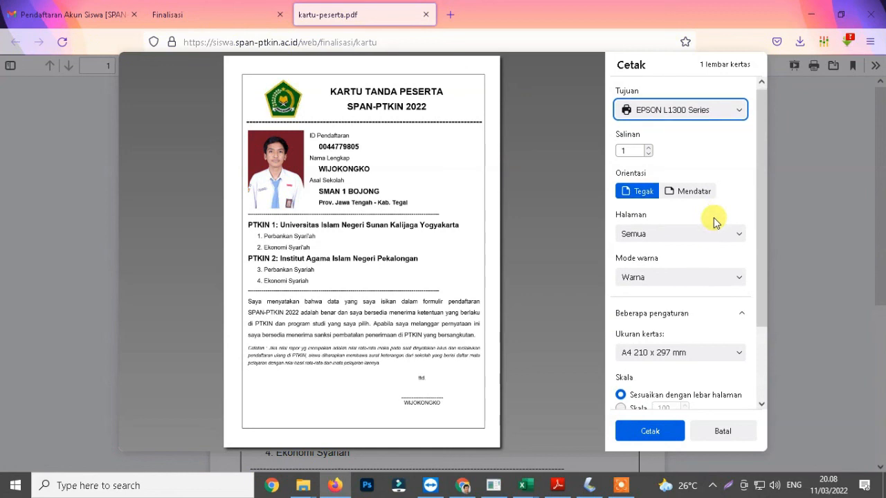
left_click(688, 427)
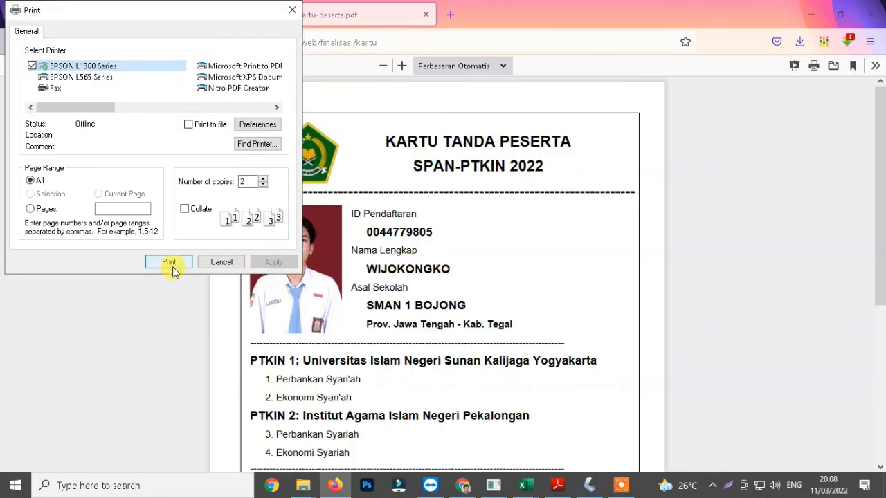
left_click(172, 268)
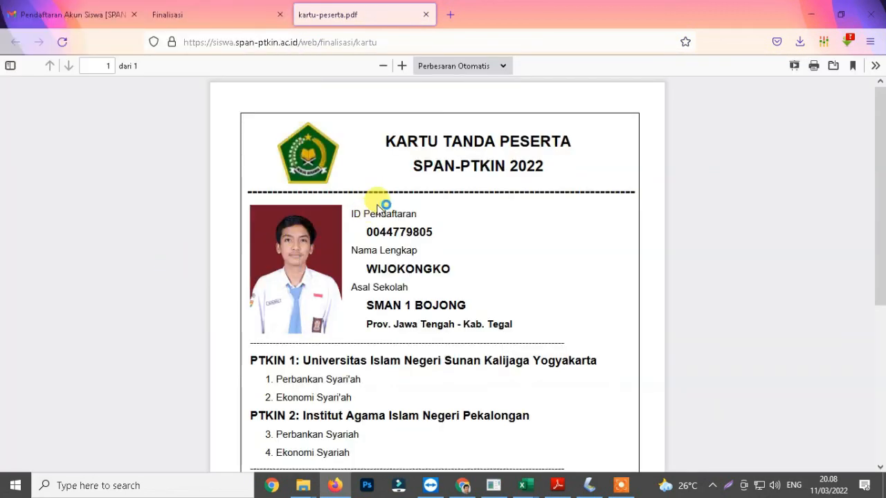